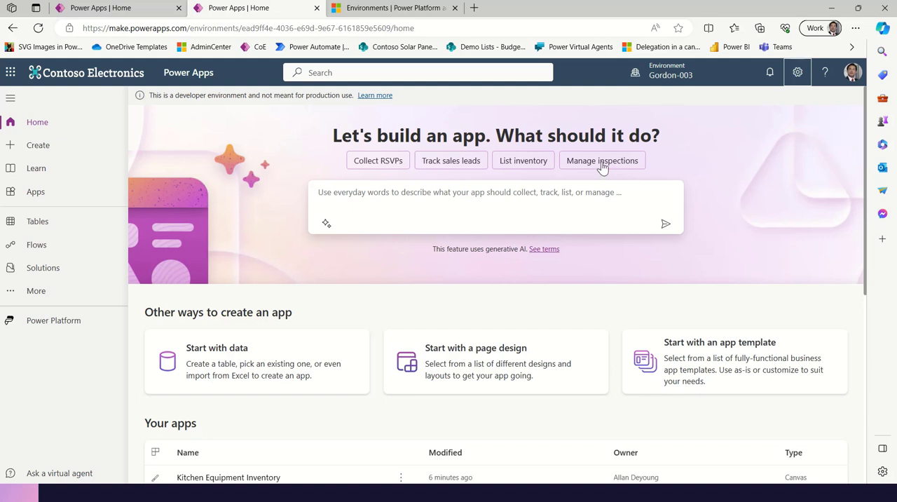
Generate a data table for a new app from the suggested prompt "Manage inspections"
click(602, 166)
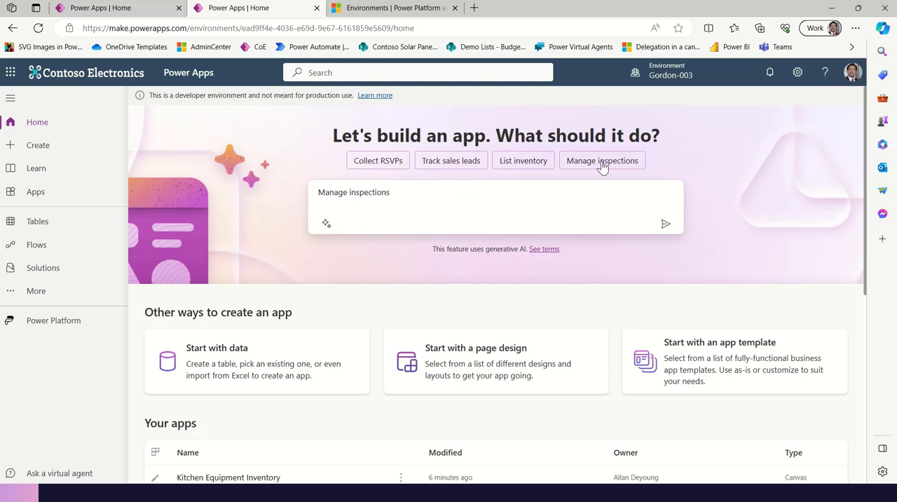
click(668, 228)
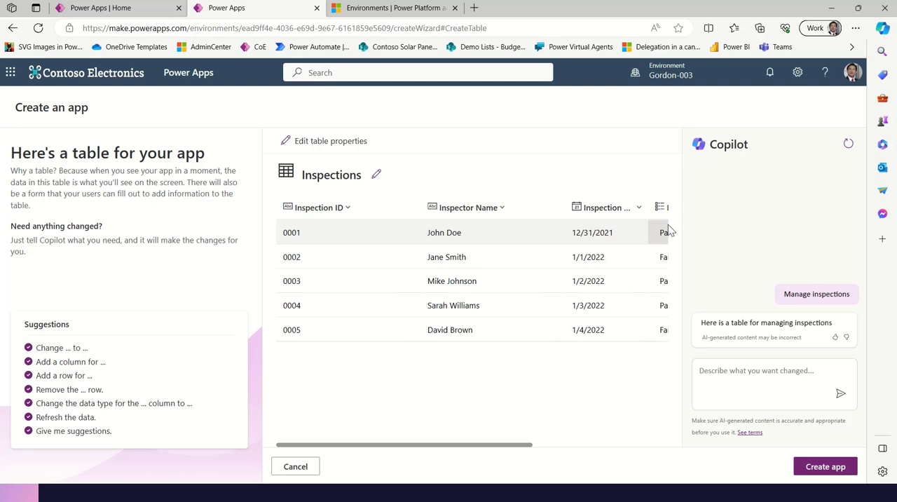
Ask Copilot which columns would improve the table for inspecting cars at an automobile garage, using typical columns and formats from the internet
click(723, 373)
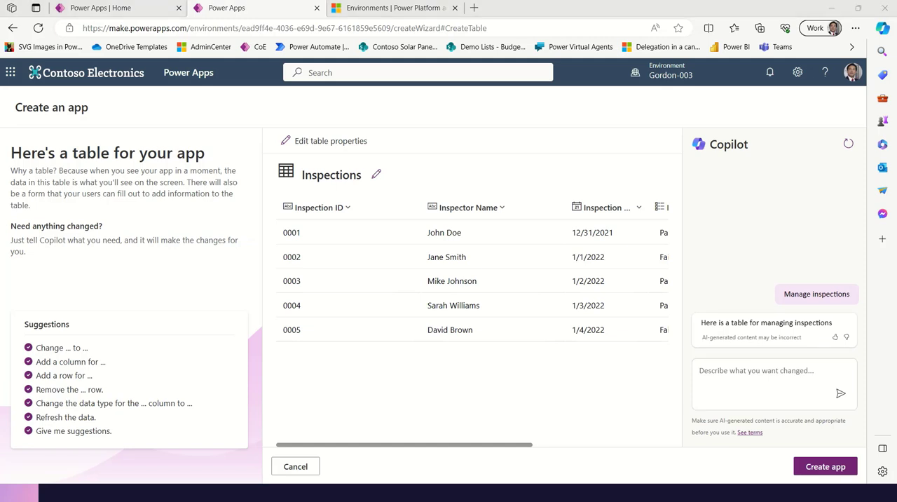
click(714, 373)
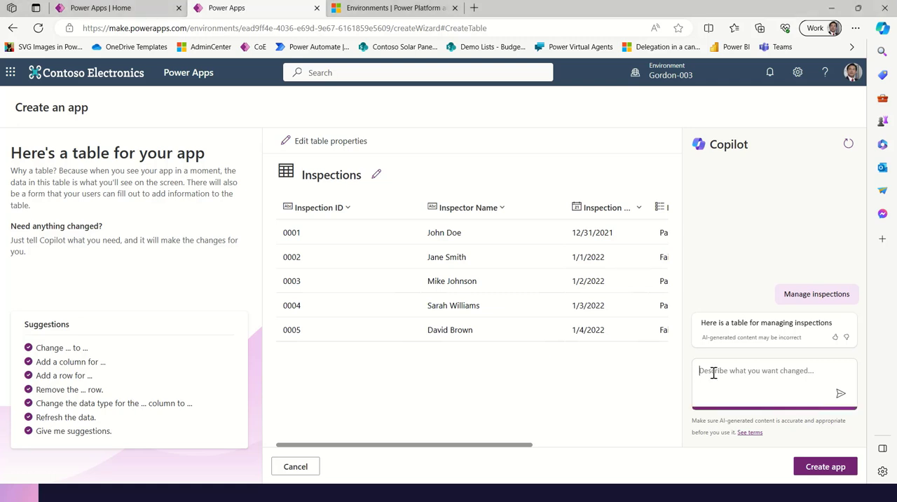
text(What columns can I add to improve this table specifically for the inspection of cars at an automobile garage? Please leverage the internet to get typical table columns and formats.)
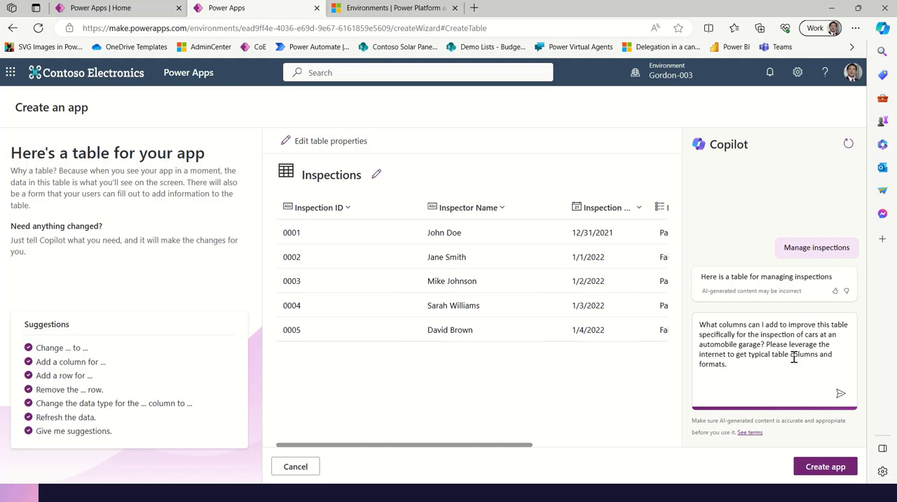
click(841, 396)
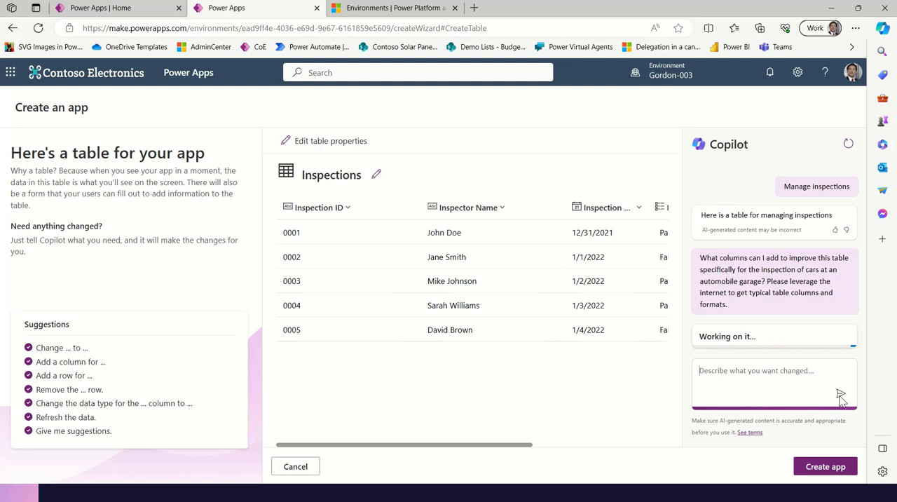
drag(510, 445, 654, 456)
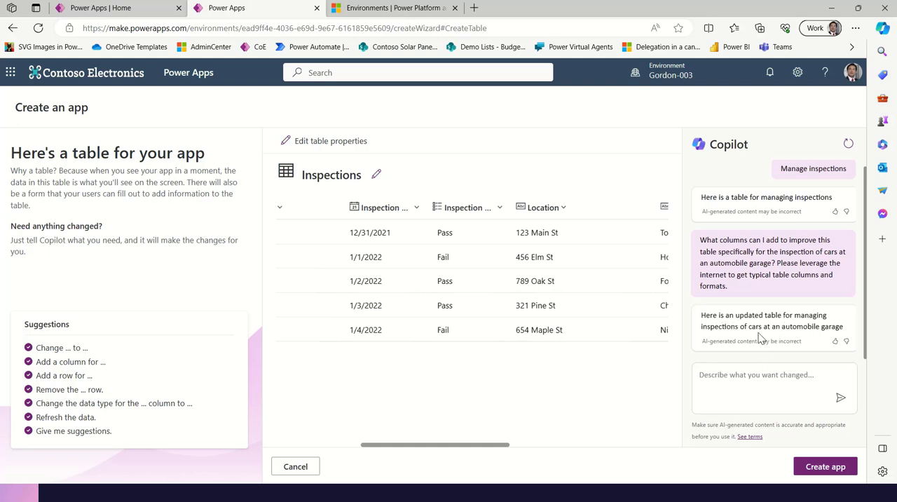
drag(473, 451, 573, 415)
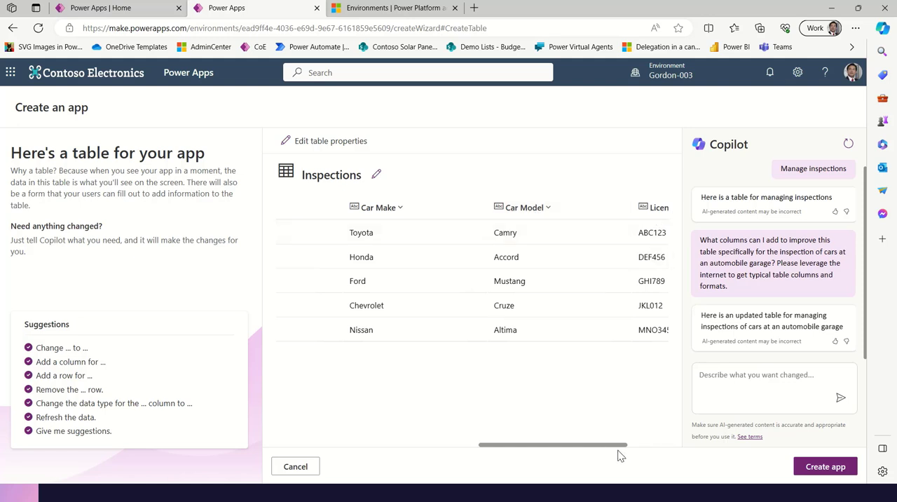
drag(621, 449, 691, 445)
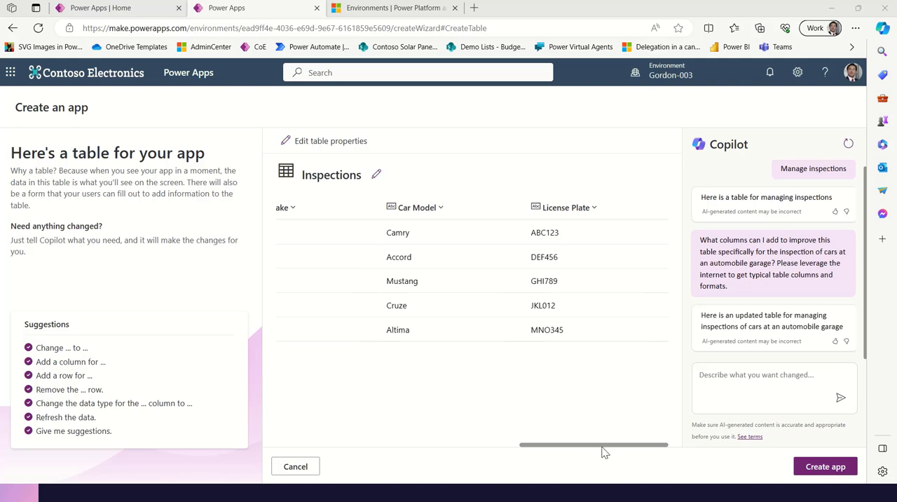
Have Copilot add a column to the Inspections table to indicate any payment due, and check the new column
click(752, 380)
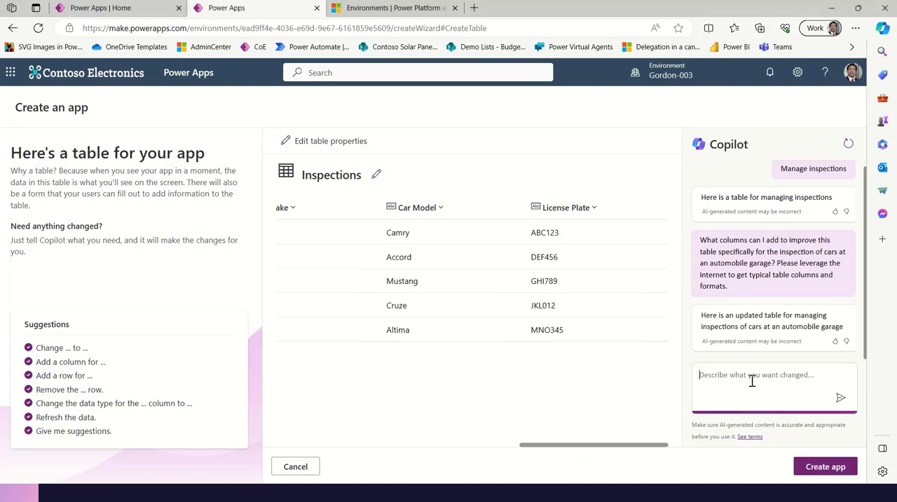
text(Add a column to indicate any payment due.)
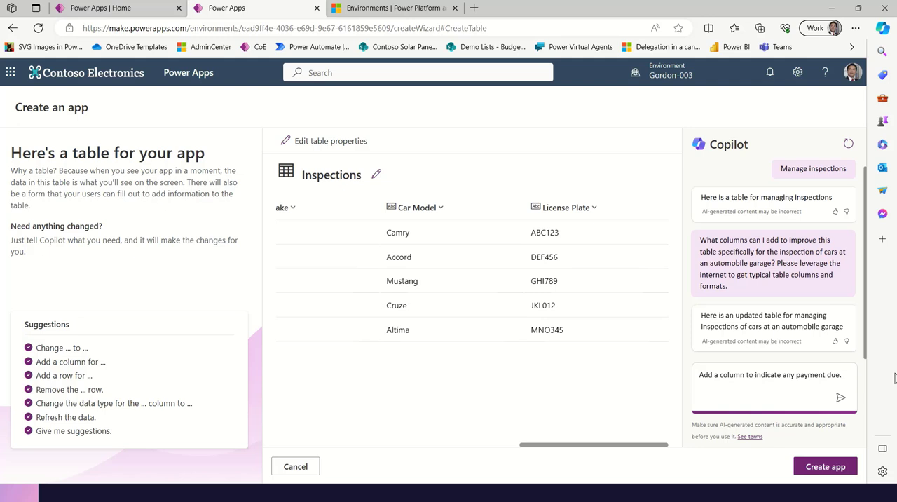
click(840, 399)
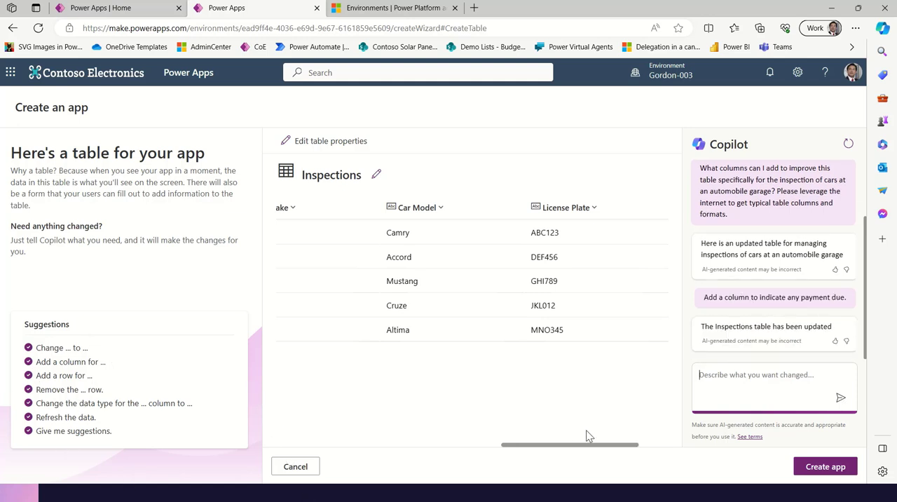
drag(571, 444, 664, 429)
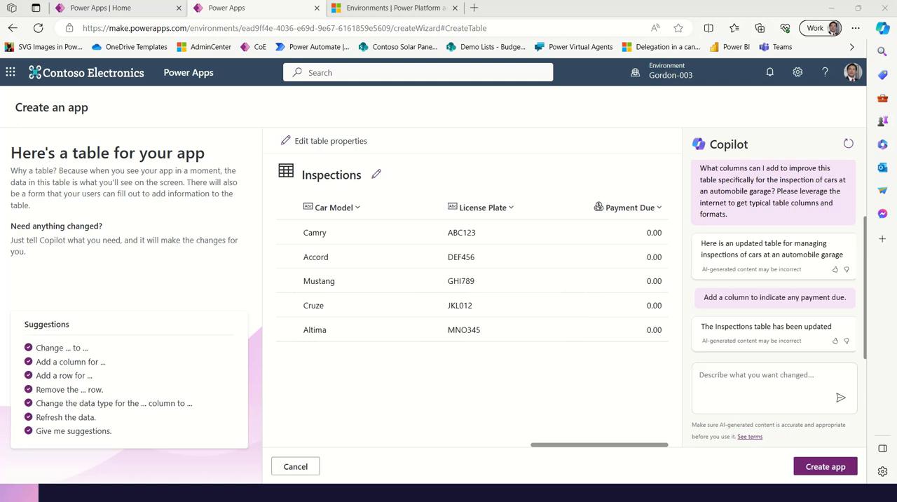
Have Copilot add a choice column for follow-up category with Replacement Part Required, Recall, Paint Job and Accident Repair
click(738, 375)
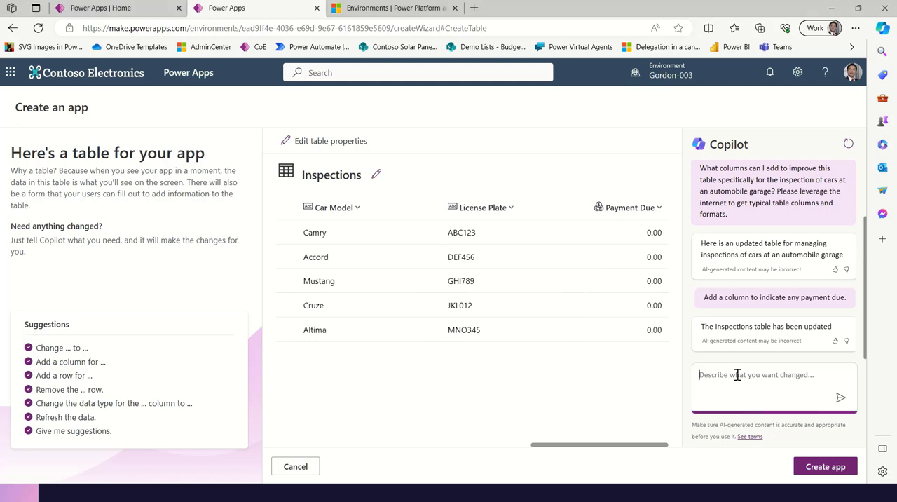
text(Add a choice column for the selection of follow-up category: Replacement Part Required, Recall, Paint Job, Accident Repair)
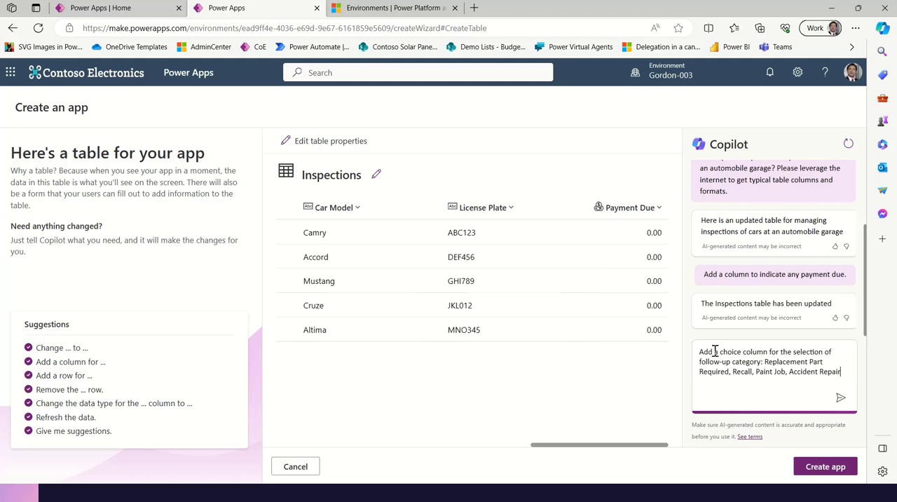
drag(723, 352, 764, 353)
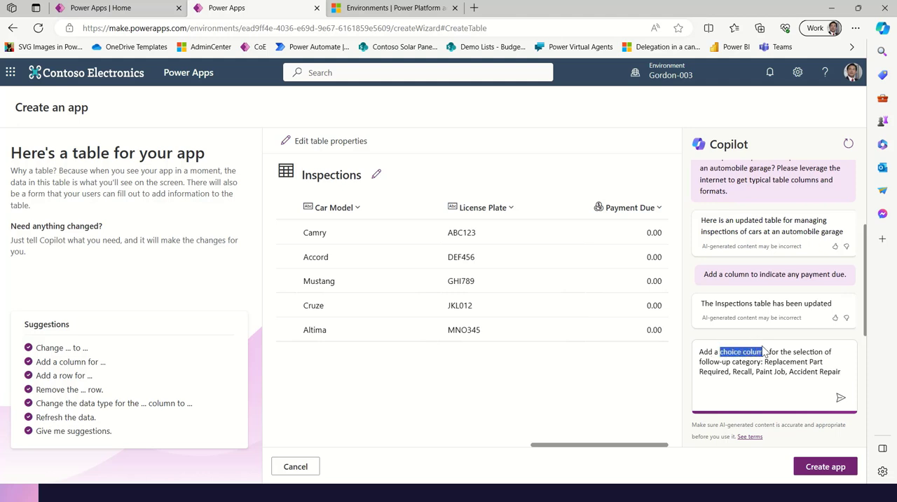
click(840, 372)
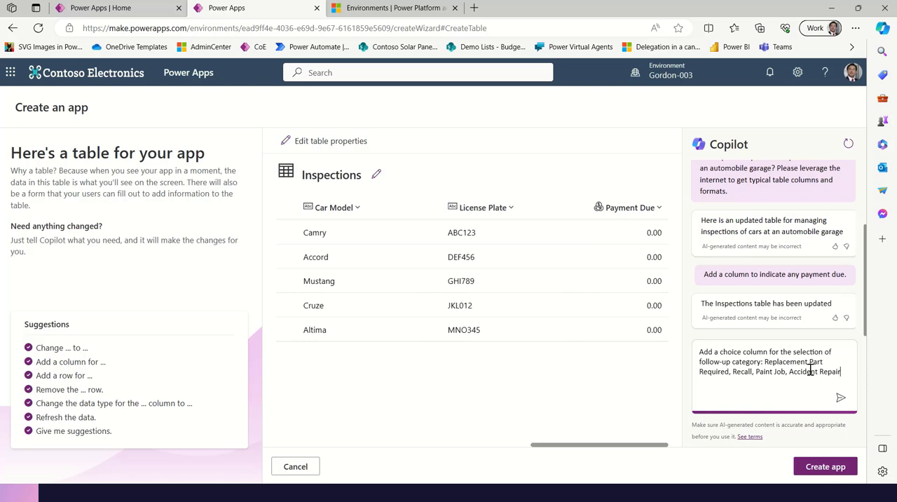
click(841, 397)
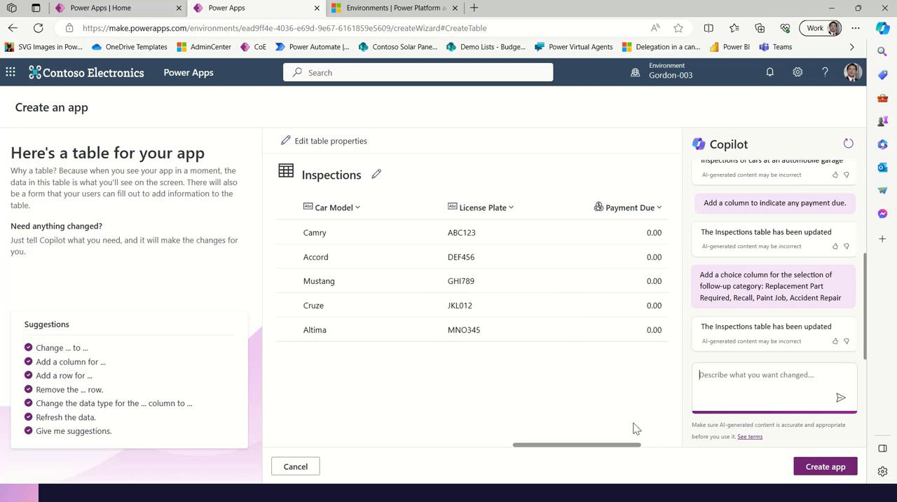
drag(610, 446, 705, 459)
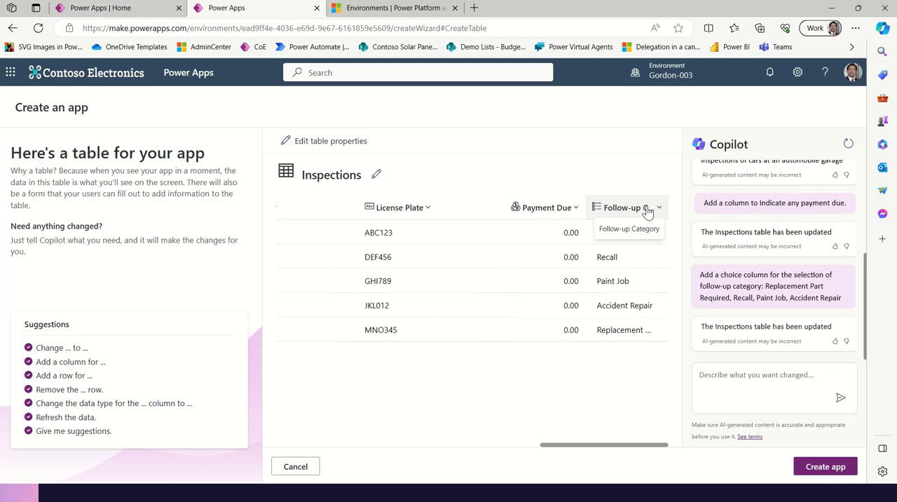
Create the app from the Inspections table, skip the welcome message and close the Copilot pane
click(830, 472)
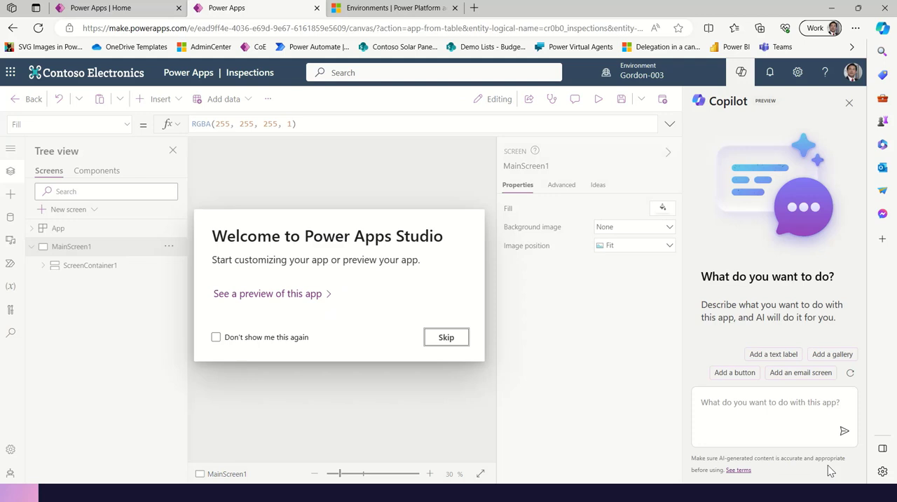
click(454, 340)
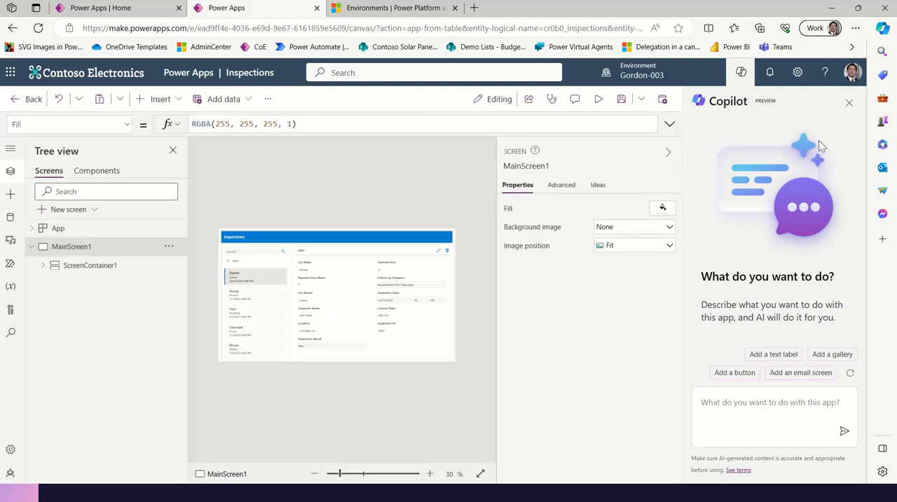
click(849, 104)
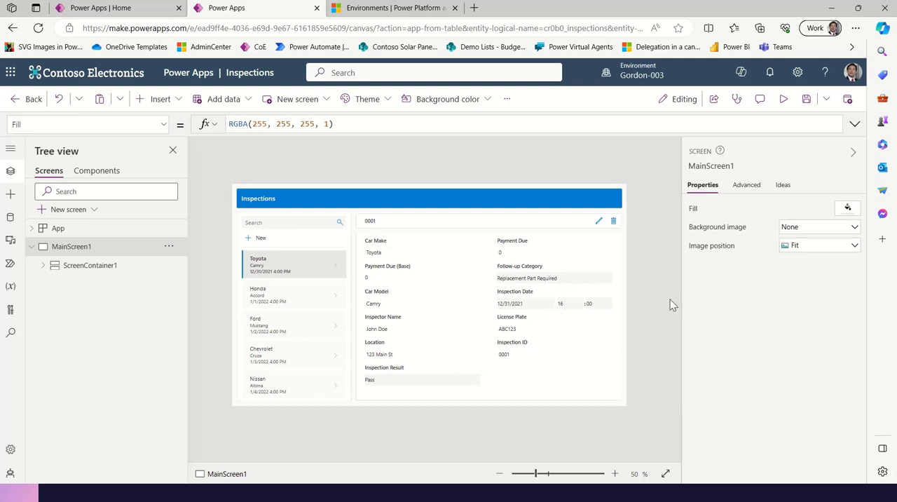
Preview the app, set the Toyota Camry record's Follow-up Category to Recall and Payment Due to 50, and save the record
click(784, 99)
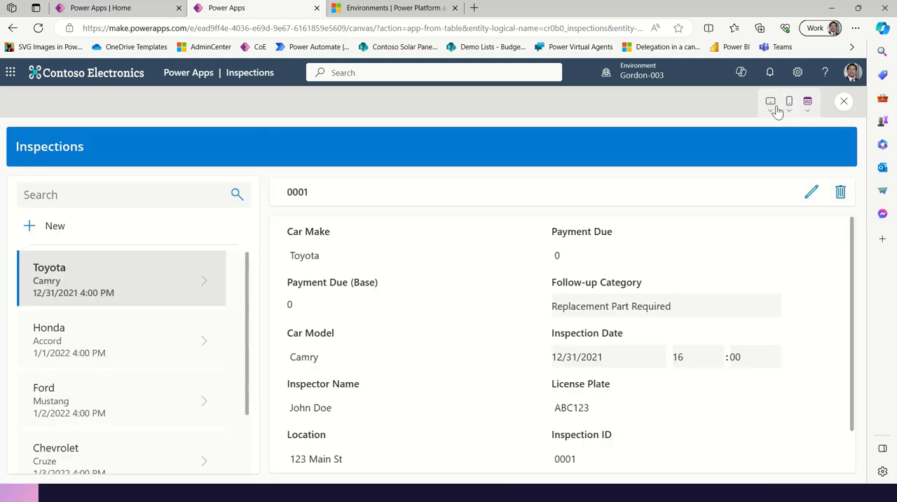
click(811, 194)
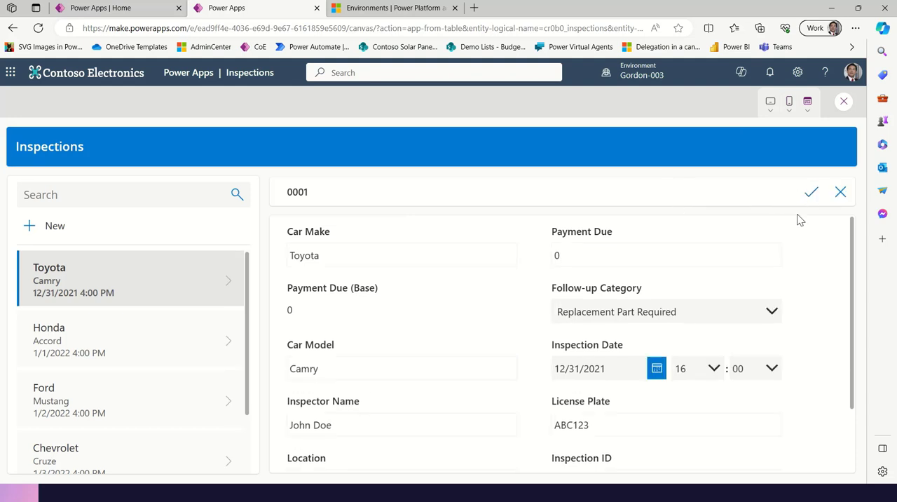
click(771, 317)
click(593, 369)
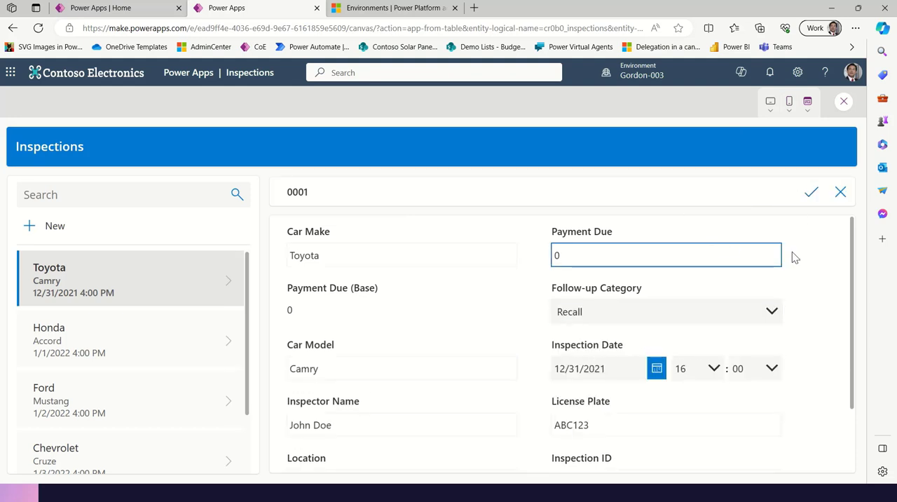
click(685, 259)
key(BackSpace)
text(50)
click(813, 193)
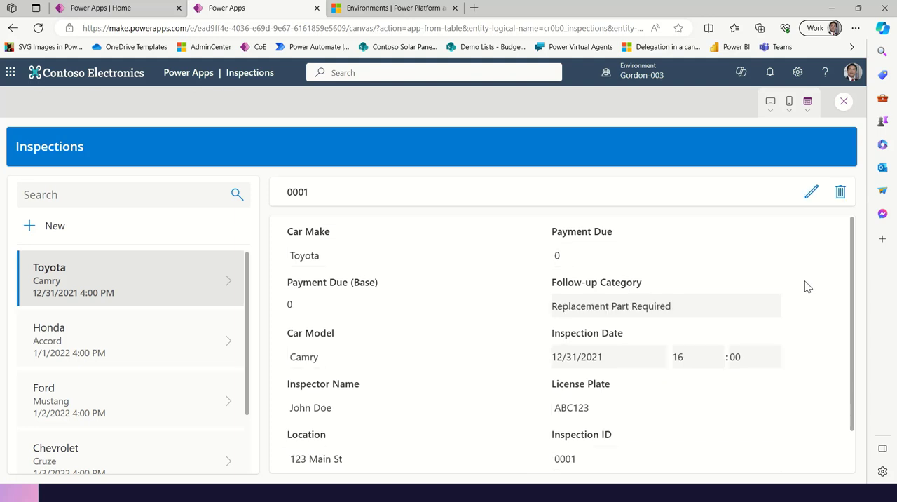
scroll(808, 291, down, 1)
scroll(807, 291, up, 1)
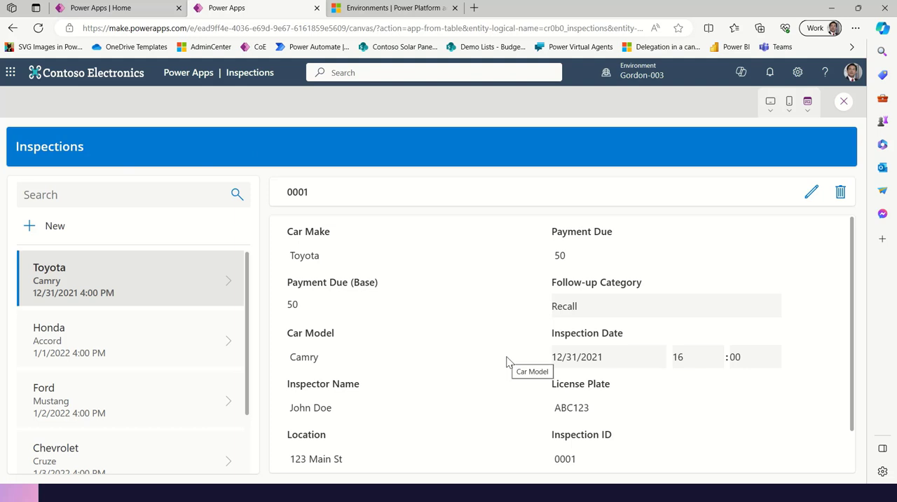
Preview the app on an Apple iPhone 12, 13, 14 screen, and switch the preview back to window size
click(786, 114)
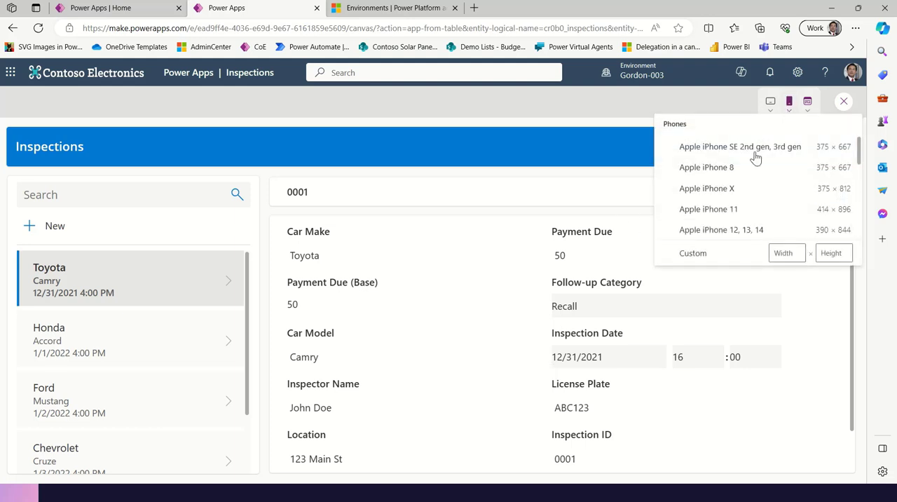
click(697, 236)
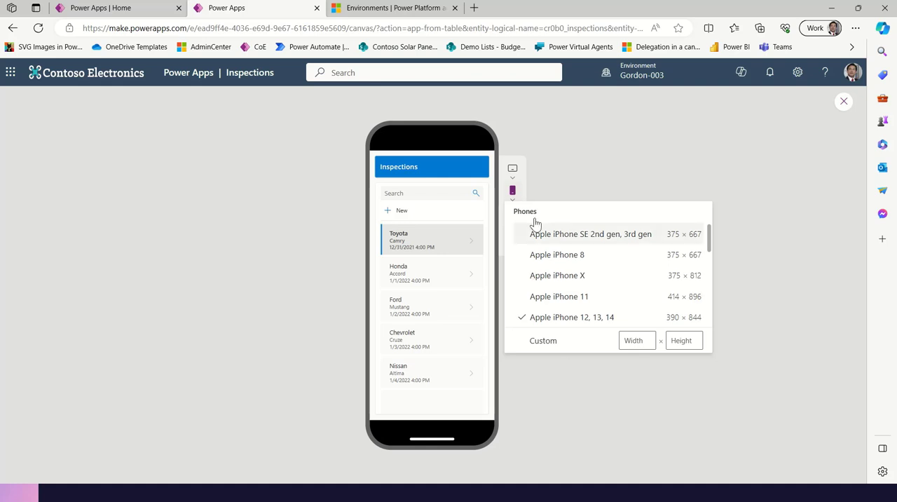
click(692, 175)
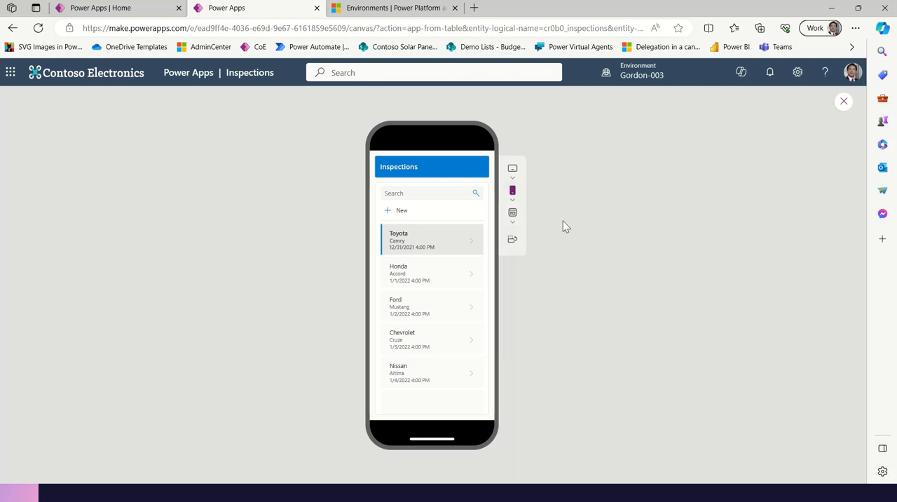
click(512, 222)
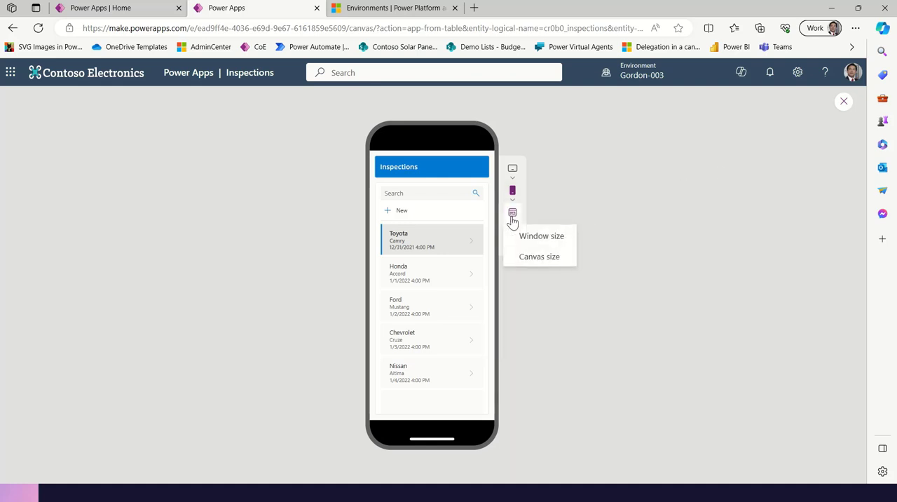
click(539, 241)
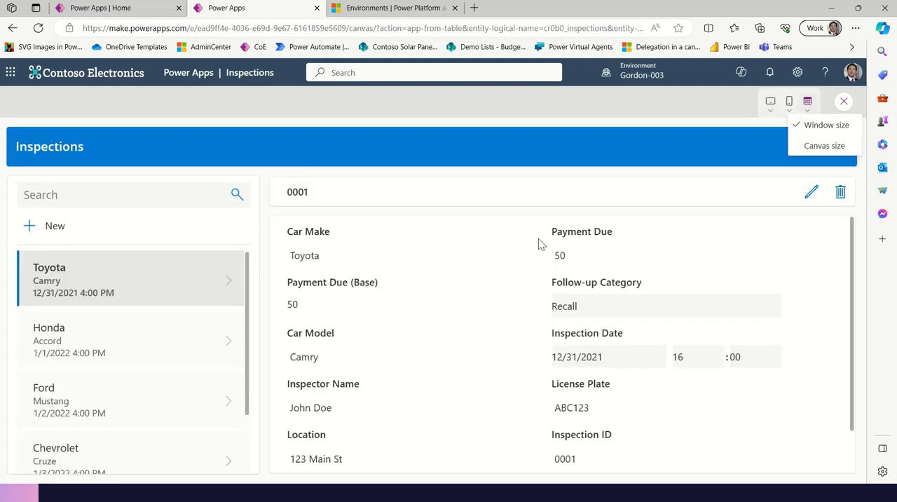
Exit the preview, dismiss the tip about testing on the canvas, and save the app
click(844, 102)
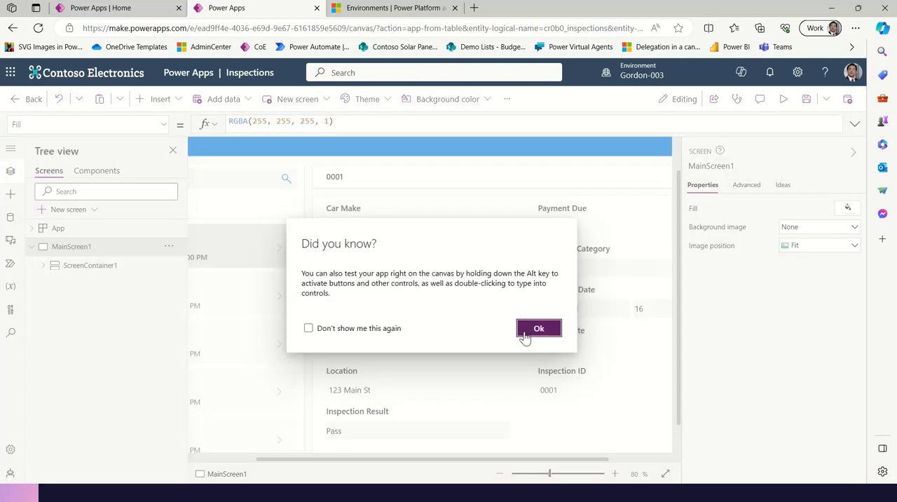
click(525, 335)
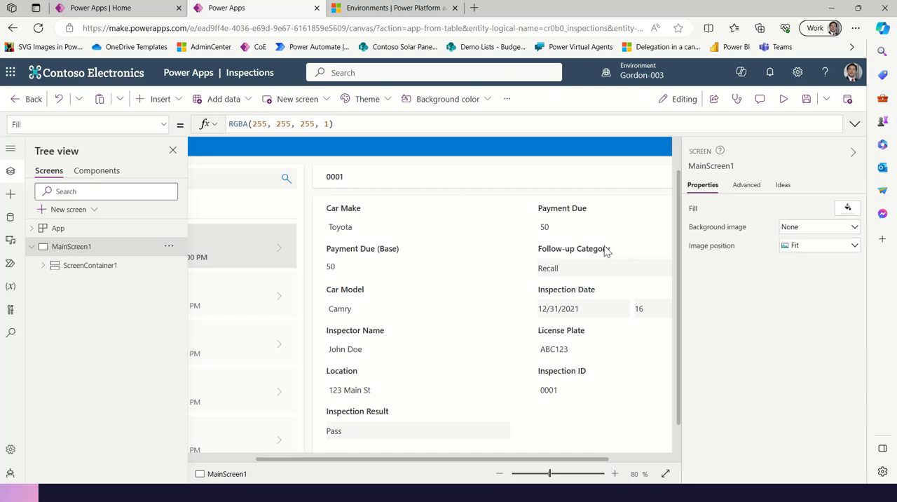
click(807, 101)
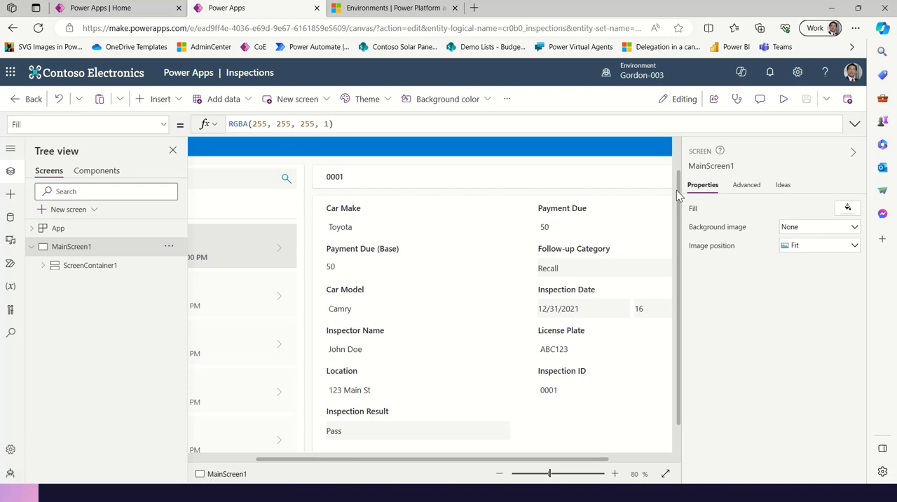
Publish the app with an AI-generated description, edited to say "your car inspections" and "all our inspection records"
click(847, 99)
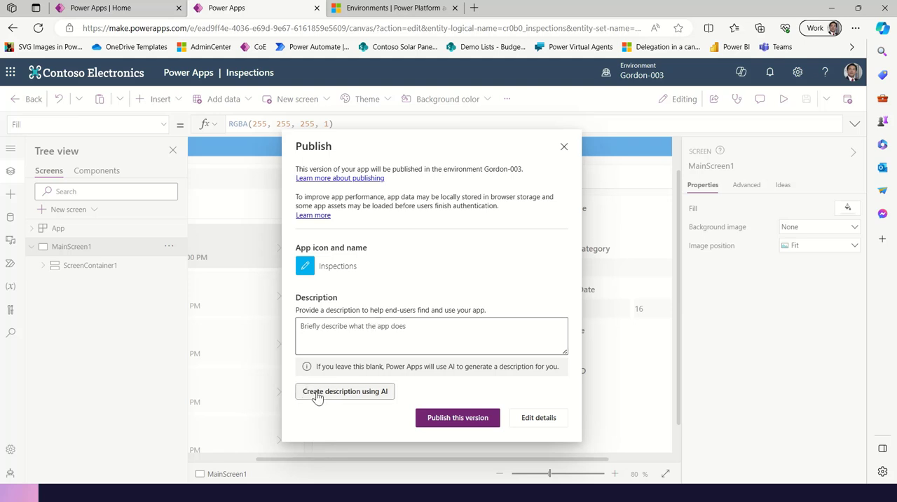
click(371, 393)
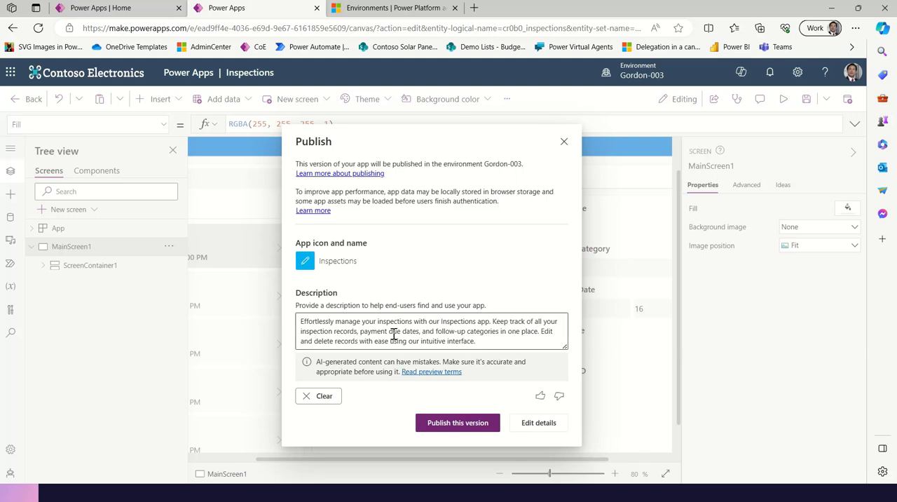
click(374, 326)
text(car)
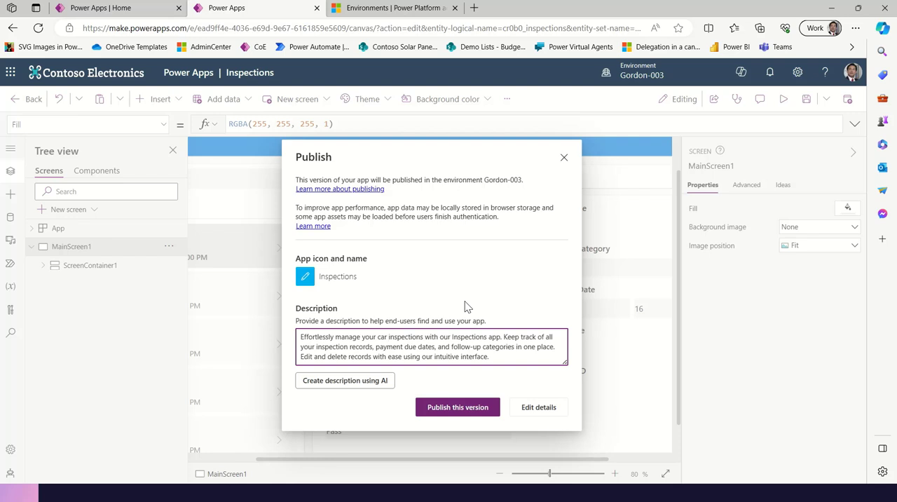
double_click(308, 349)
text(our)
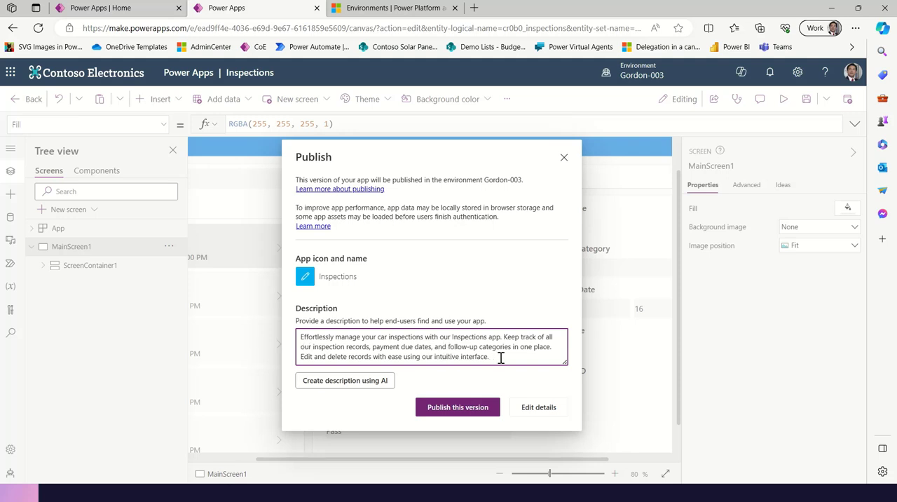
click(476, 408)
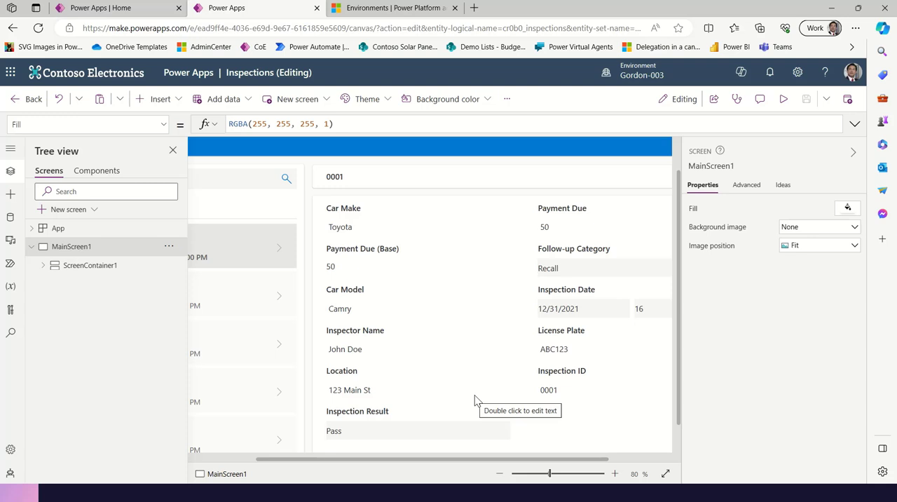
Leave the app editor and close the Getting Started message
click(31, 101)
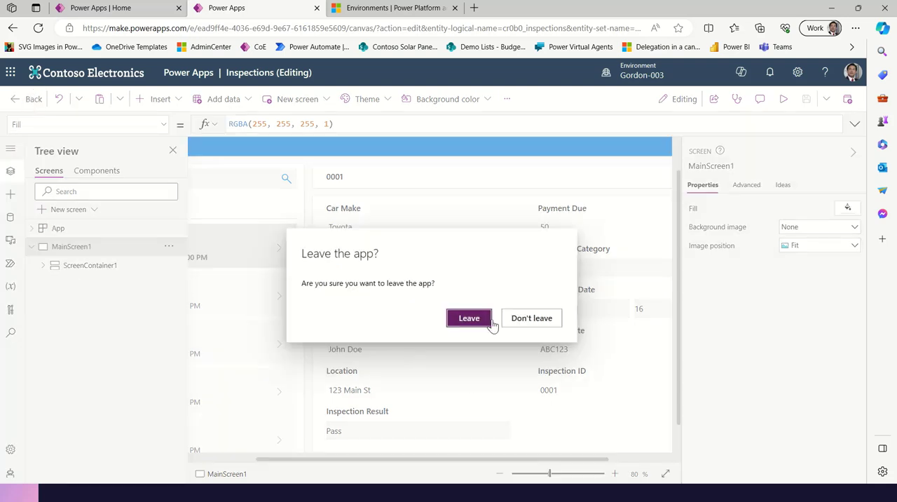
click(469, 321)
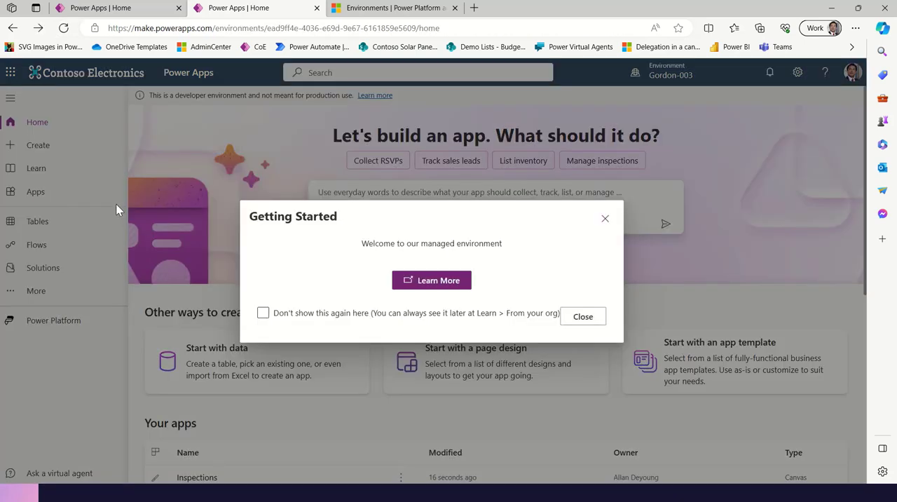
click(591, 322)
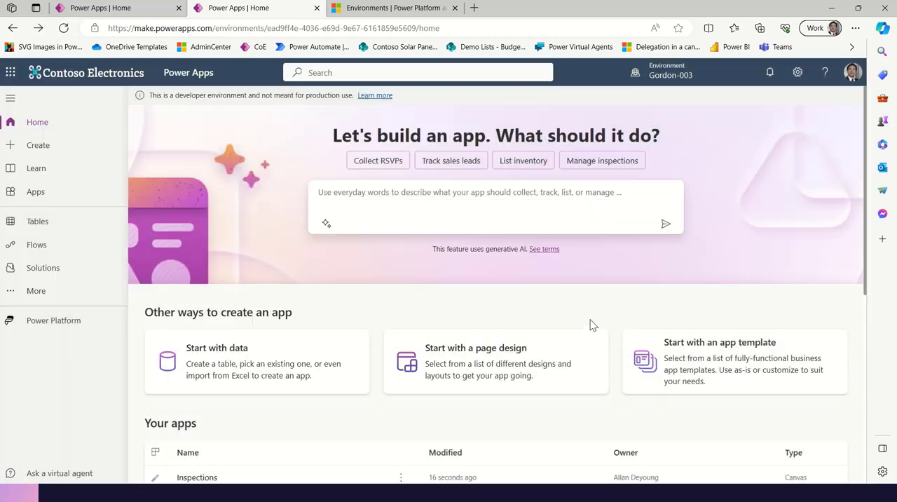
Display the list of own apps as cards and check the Inspections app's description
click(56, 194)
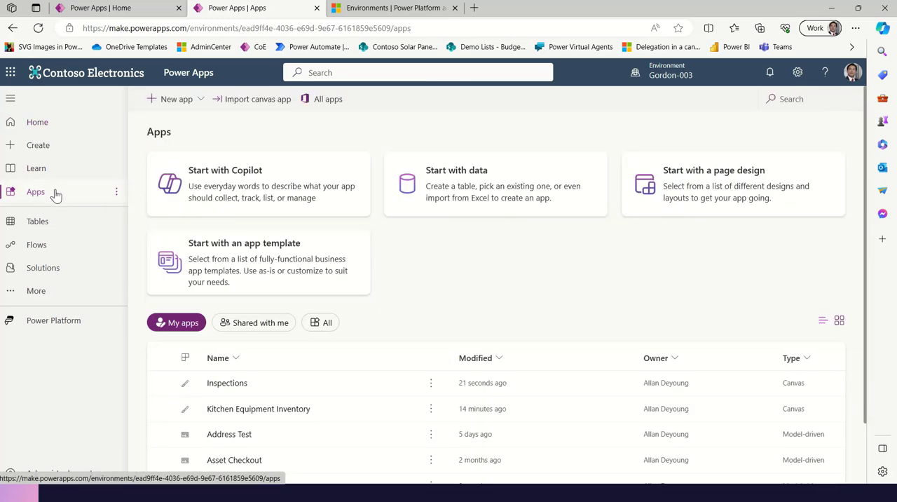
scroll(350, 319, down, 1)
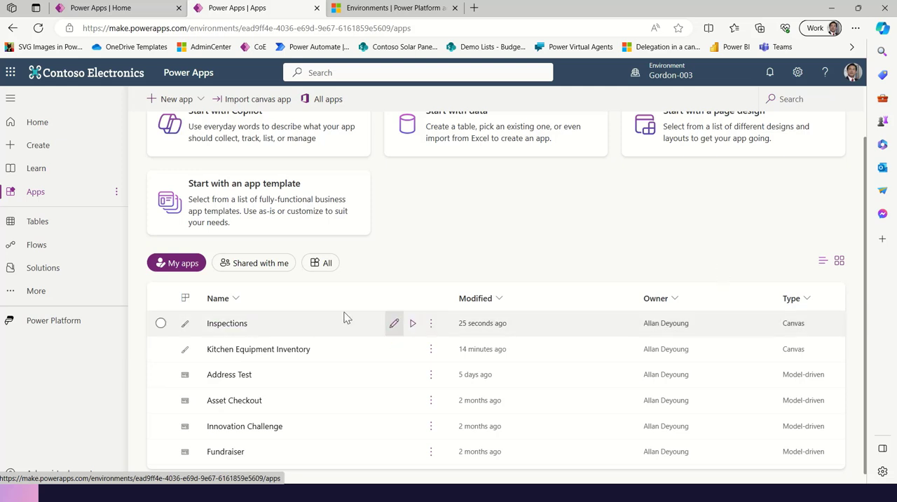
click(839, 261)
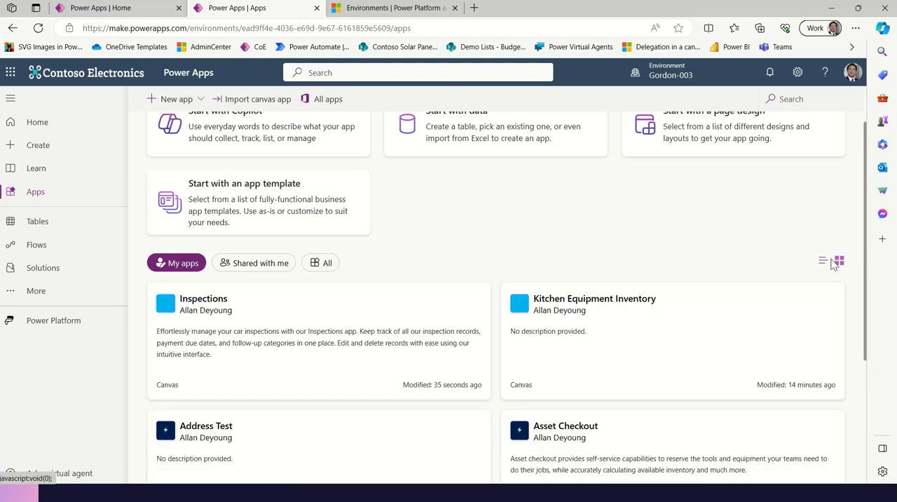
scroll(638, 242, down, 2)
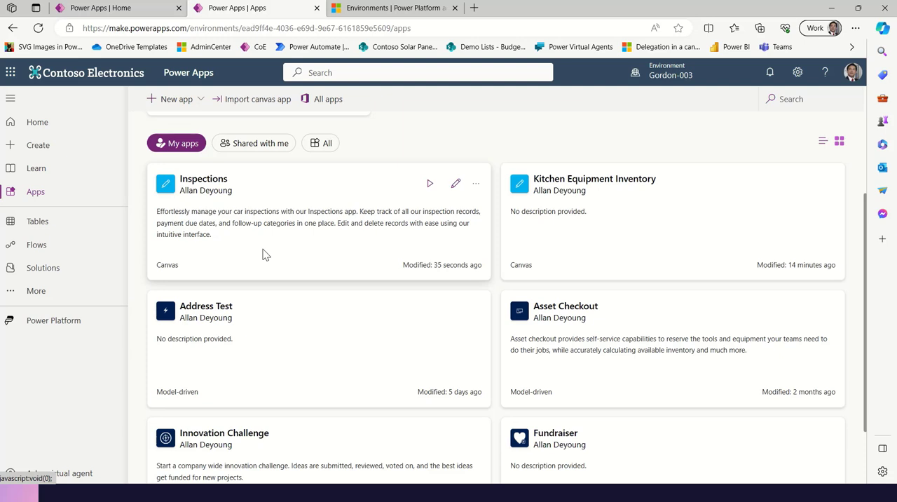
Create a model-driven app named Parent Example based on the Account table
click(58, 221)
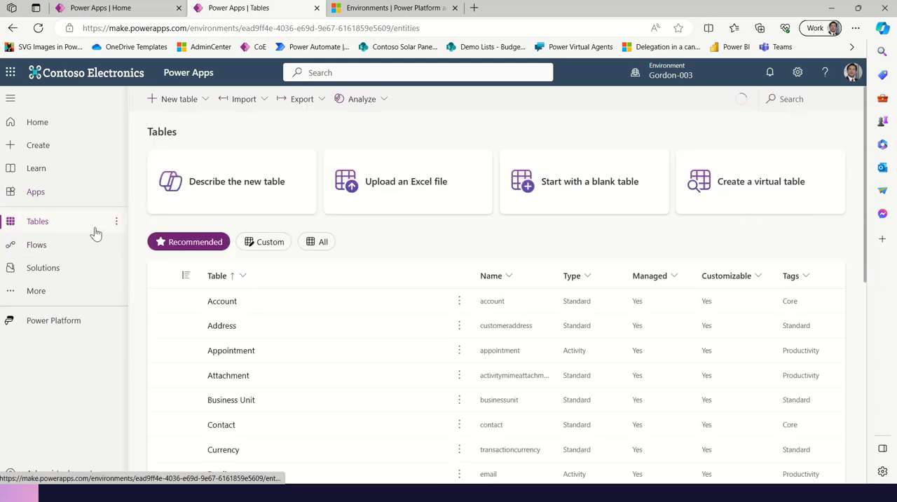
click(223, 303)
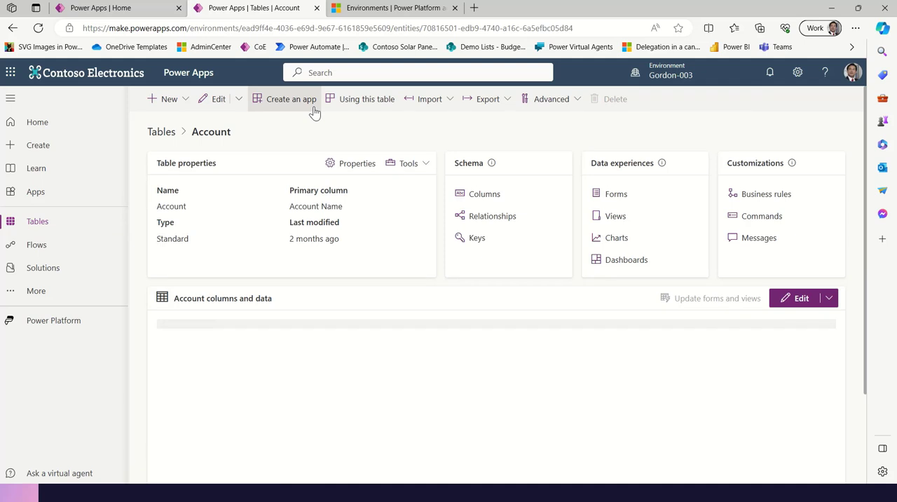
click(294, 111)
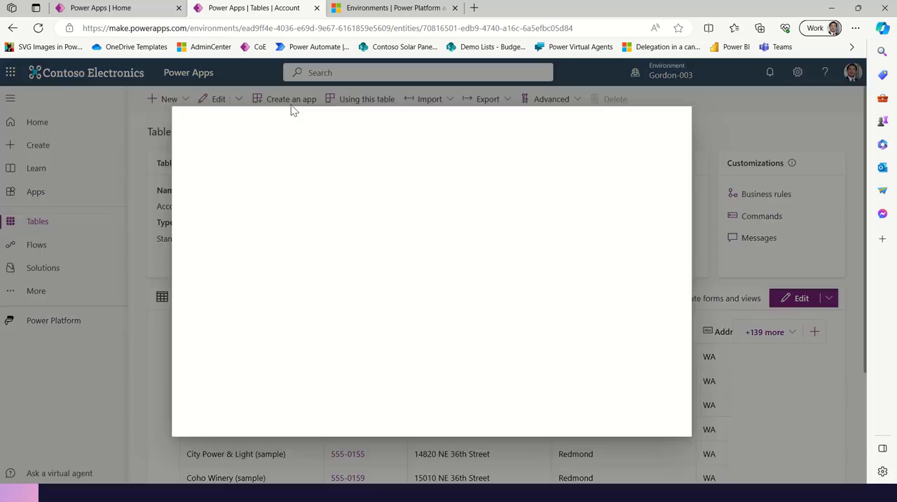
click(497, 174)
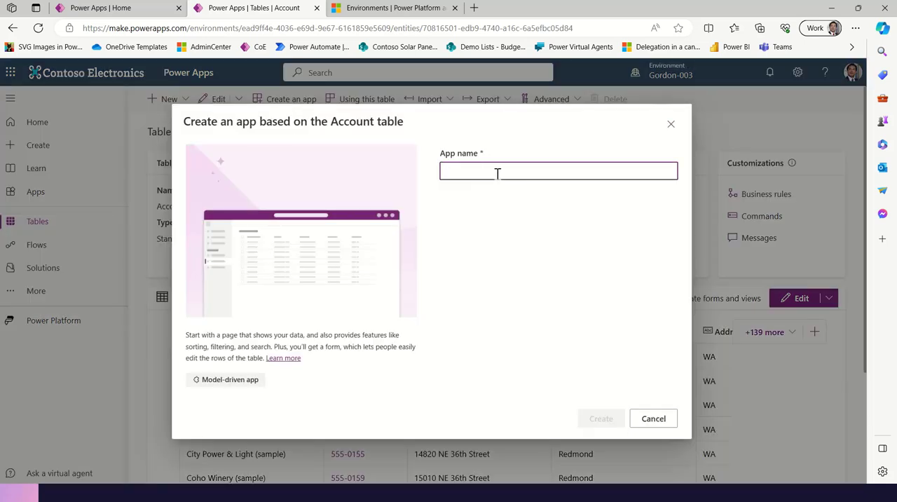
text(Parent Example)
click(608, 421)
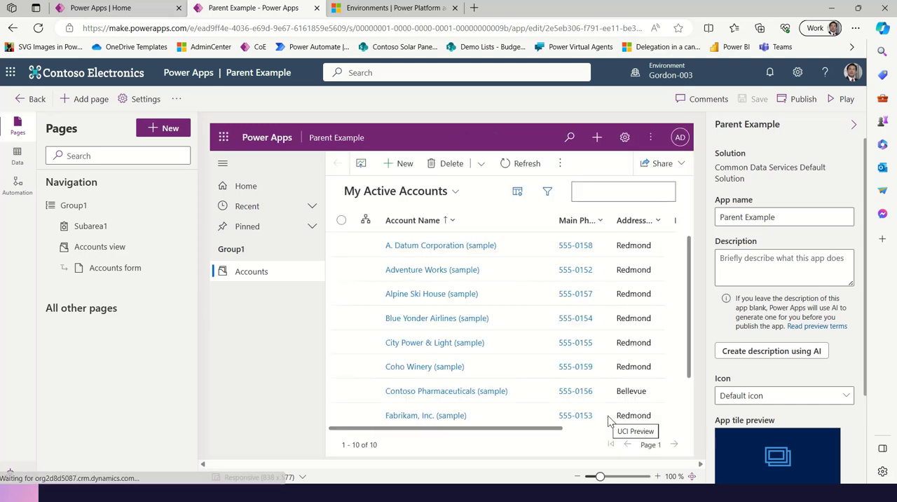
Play the Parent Example app and ask its Copilot "What accounts have the highest Account Revenue?"
click(841, 100)
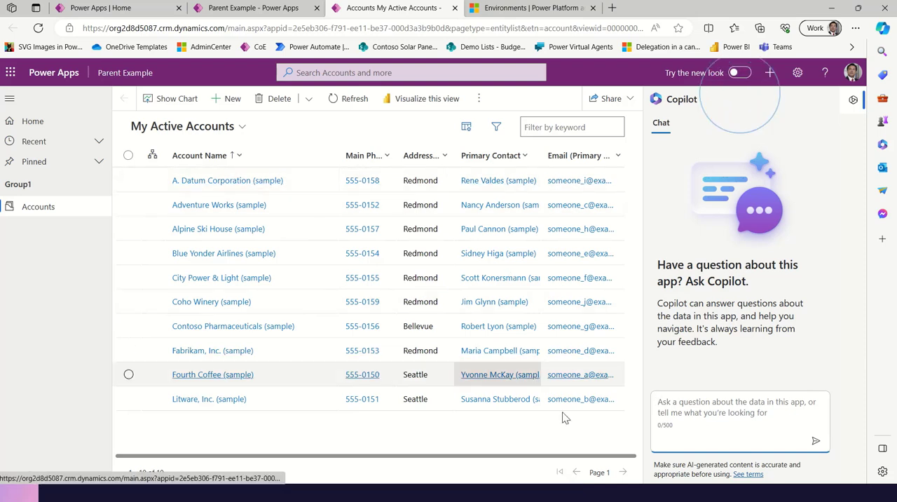
click(724, 405)
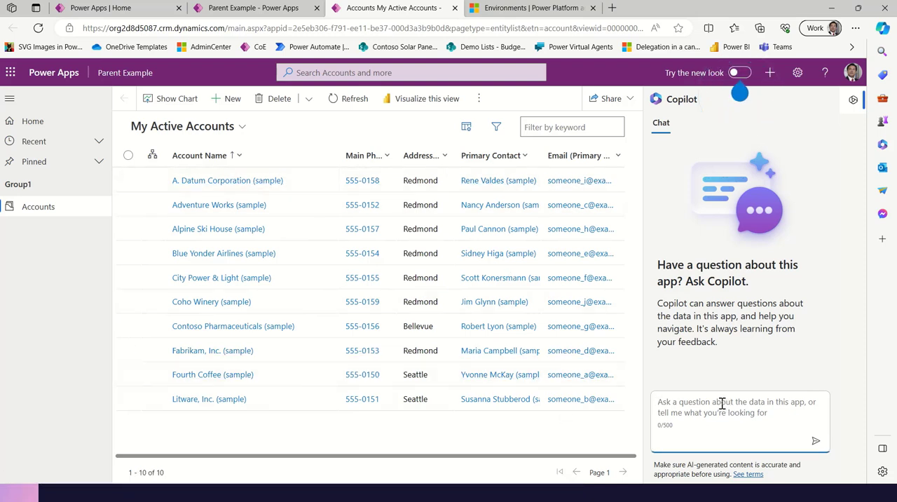
text(Wha)
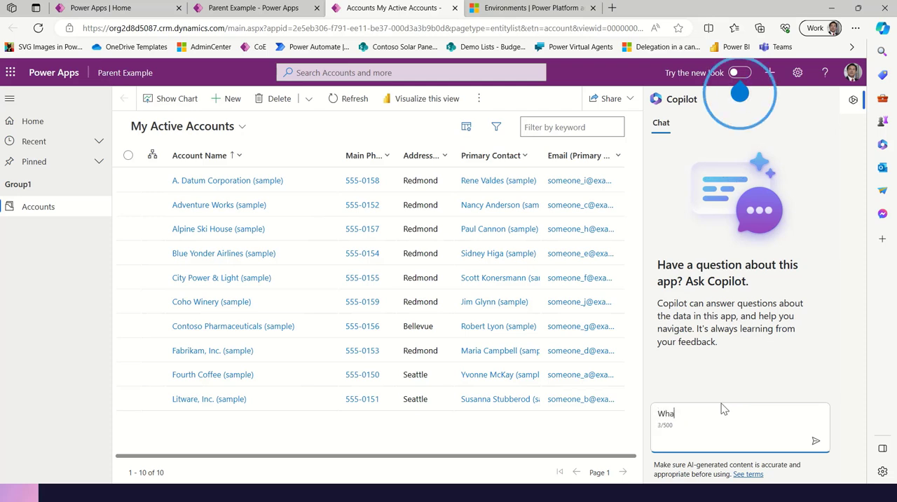
text(t account)
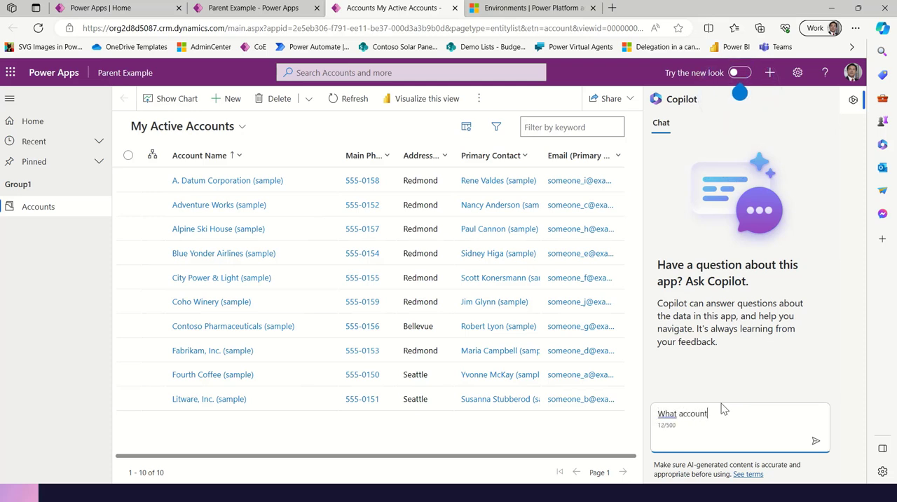
text(s have the highest )
text(Account Reven)
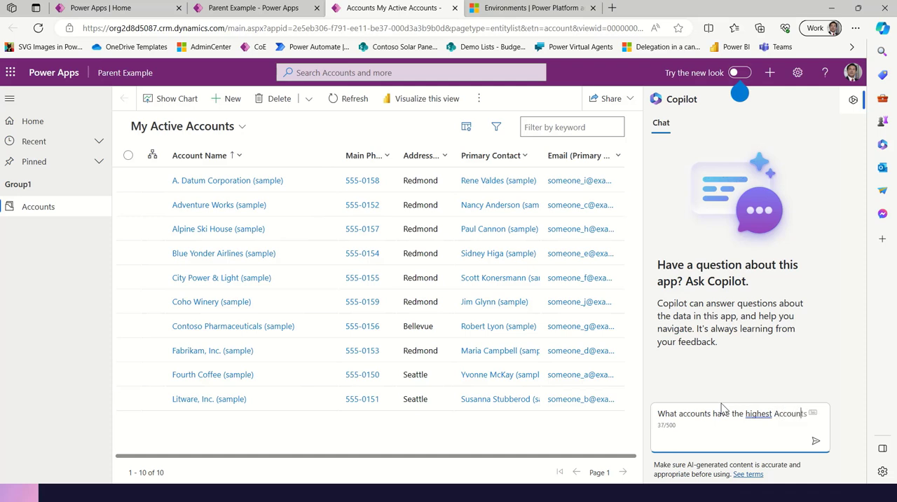
text(ue)
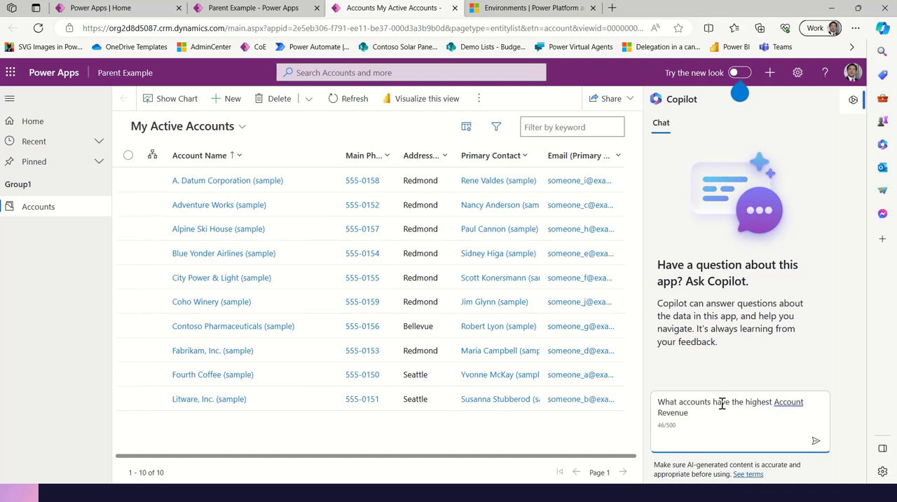
text(?)
key(Return)
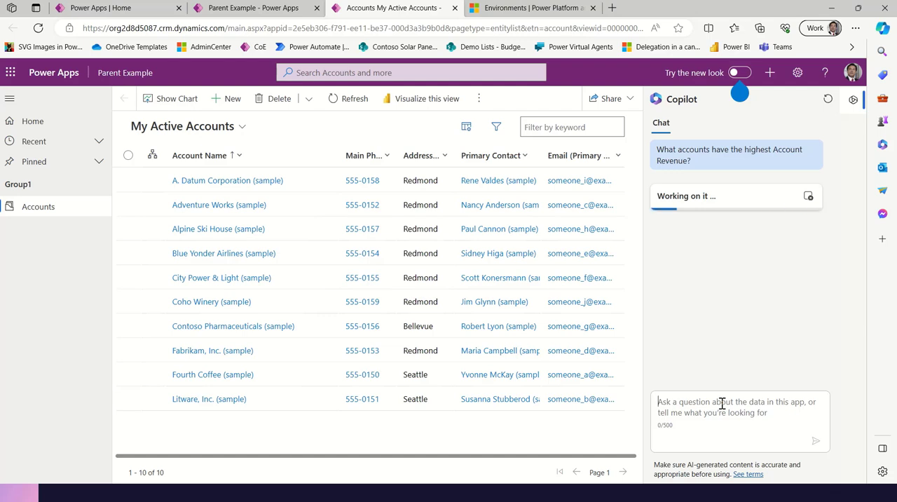
click(722, 404)
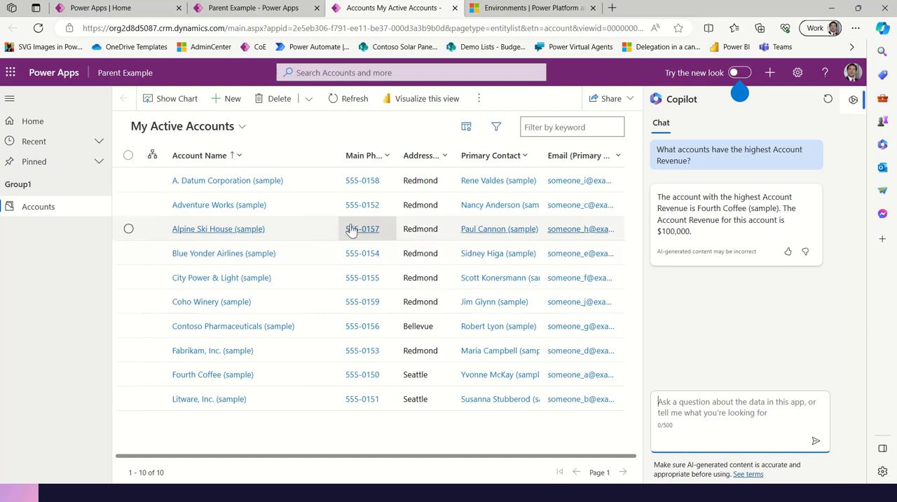
Open the A. Datum Corporation (sample) account and examine its summary, address map, timeline and list of related record types
click(266, 182)
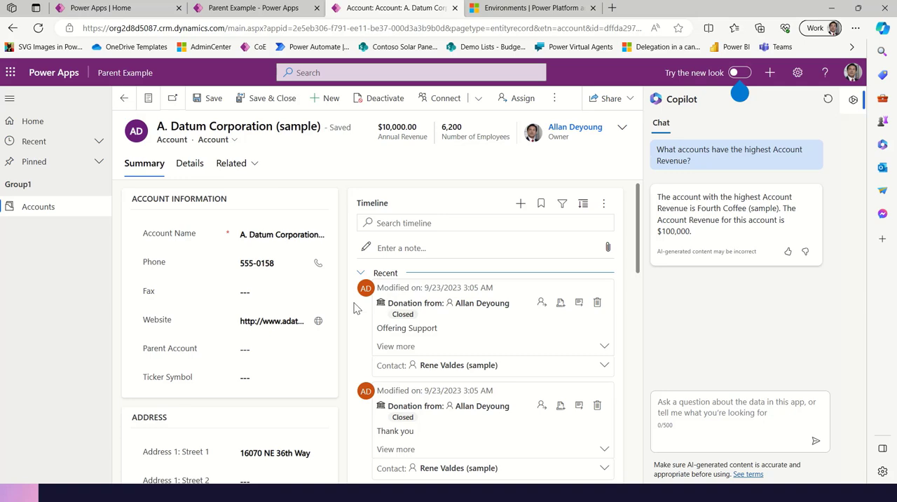
scroll(343, 312, down, 3)
scroll(337, 316, down, 4)
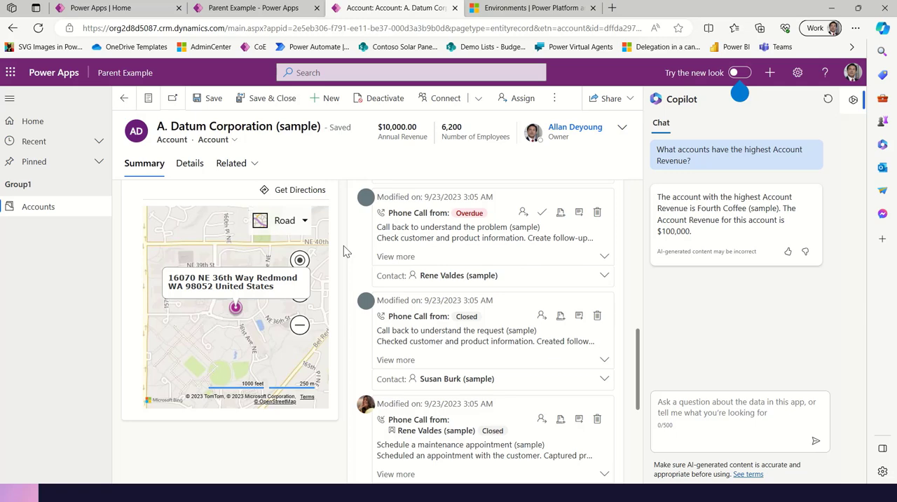
scroll(535, 279, up, 8)
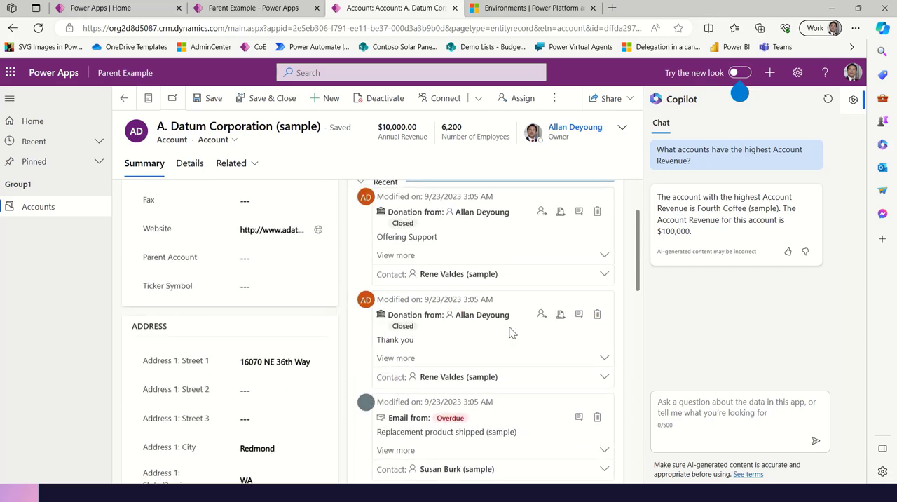
scroll(512, 333, up, 2)
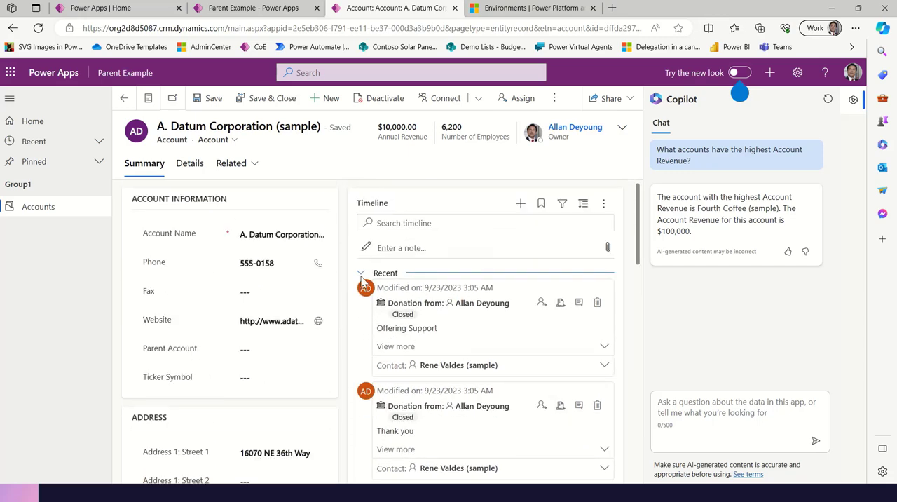
scroll(462, 372, down, 3)
scroll(276, 237, up, 3)
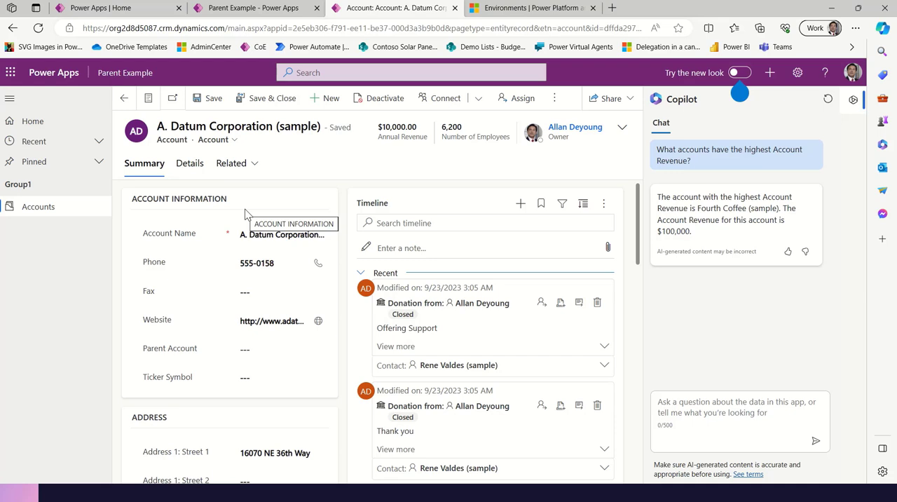
click(255, 164)
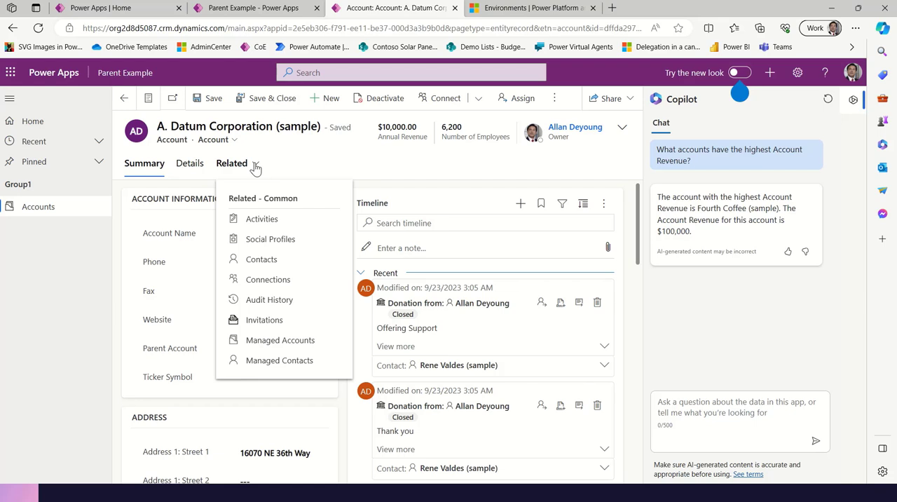
Open the Inspections table for editing from the Gordon-003 environment's tables and close the Settings pane
click(105, 8)
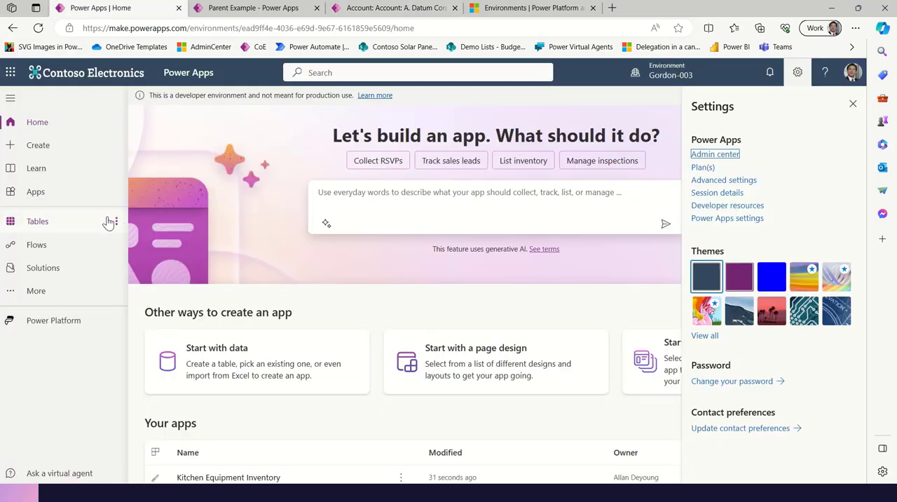
click(74, 225)
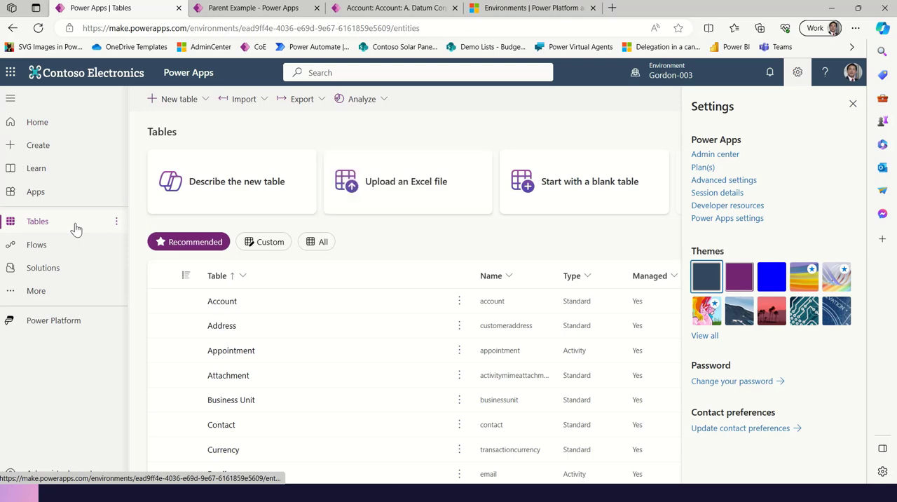
scroll(245, 322, down, 3)
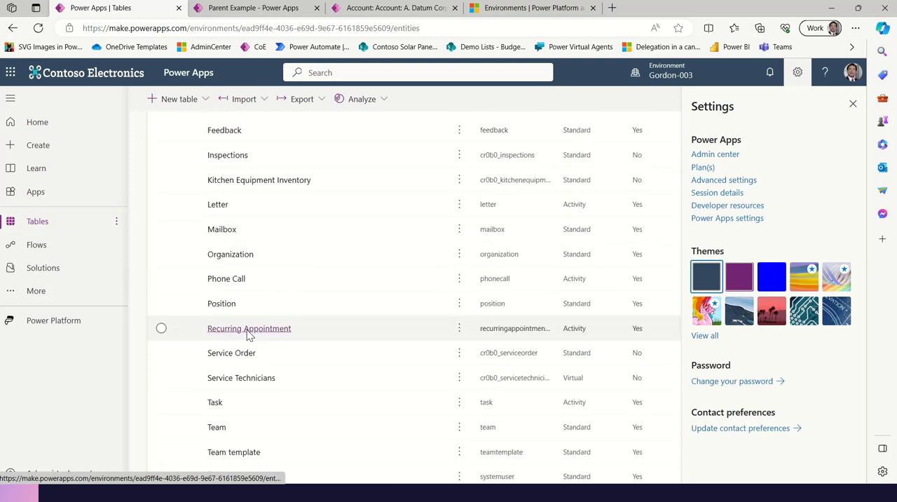
scroll(247, 335, up, 2)
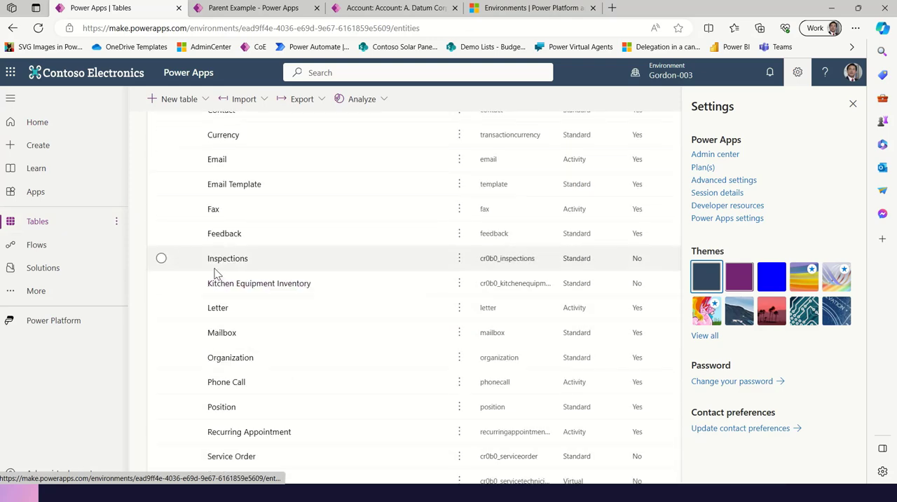
click(190, 266)
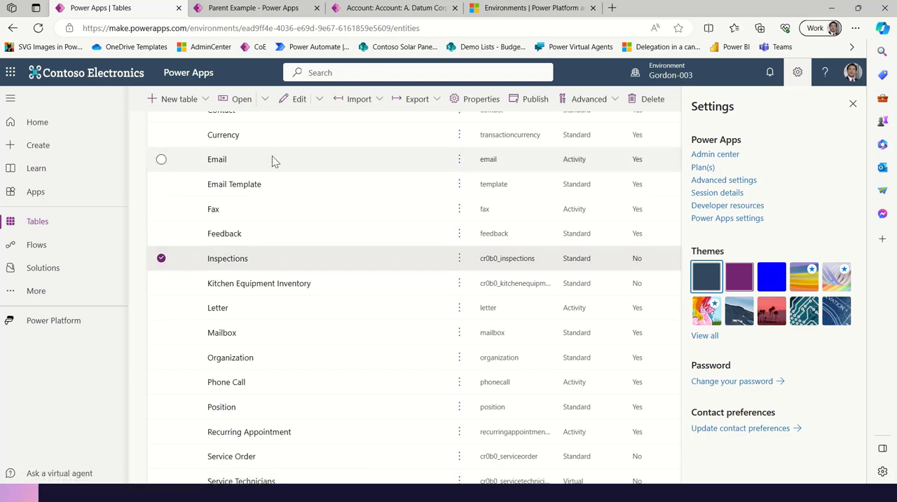
click(296, 100)
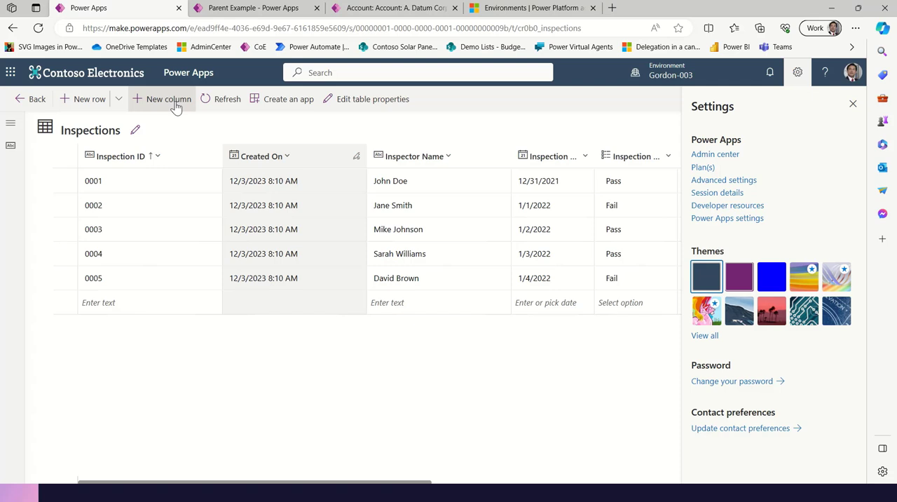
click(853, 104)
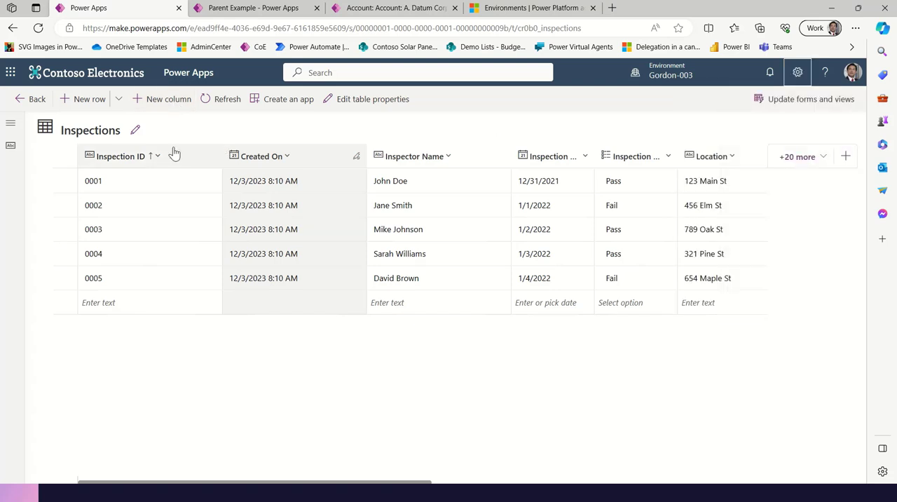
Add a Lookup column named RefAccount to the Inspections table with Account as its related table
click(164, 102)
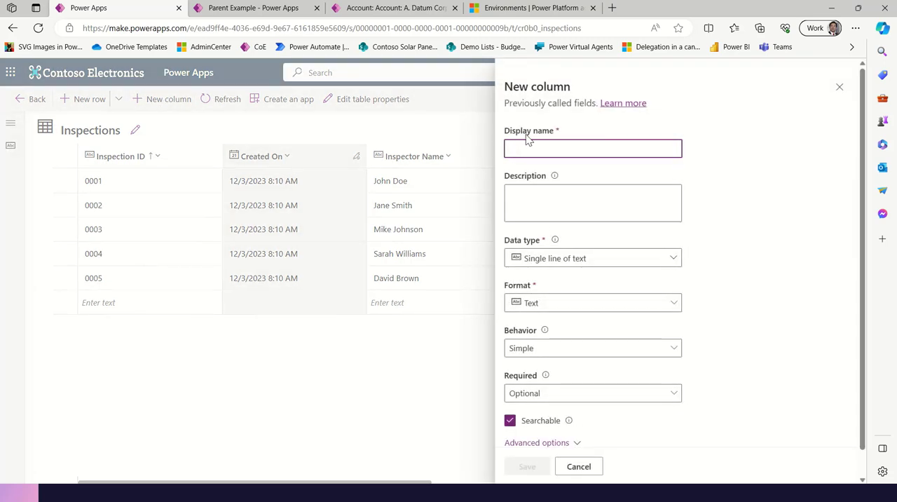
text(Ref)
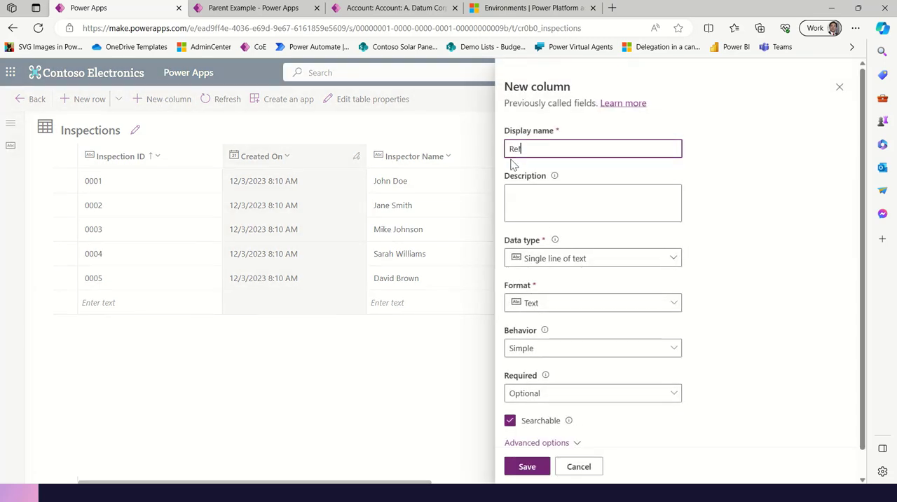
text(Account)
click(571, 261)
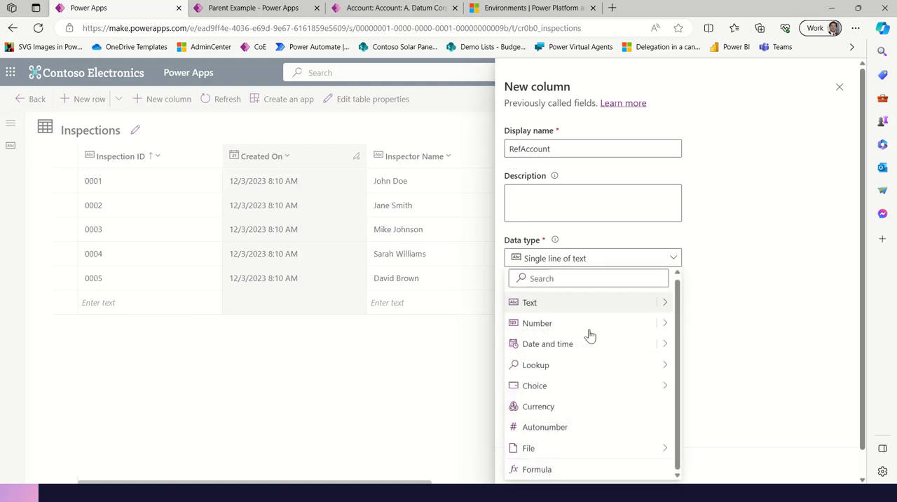
mouse_move(589, 369)
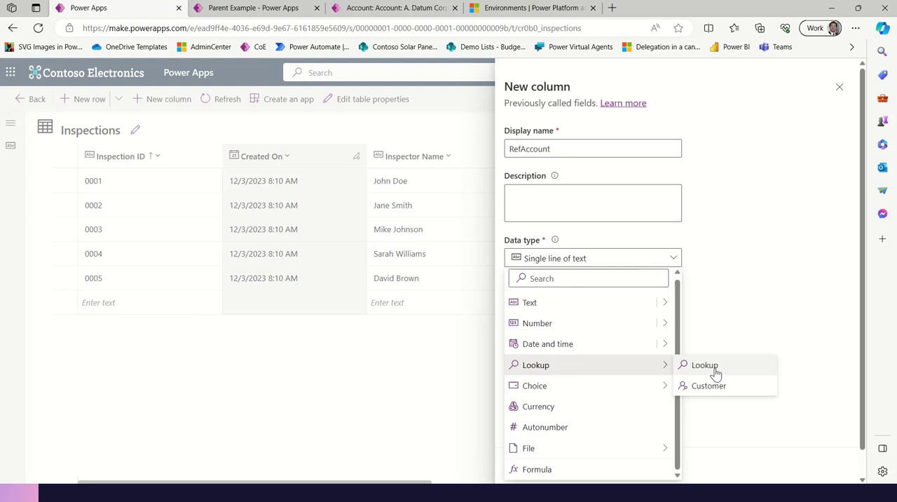
click(703, 369)
click(577, 372)
click(671, 374)
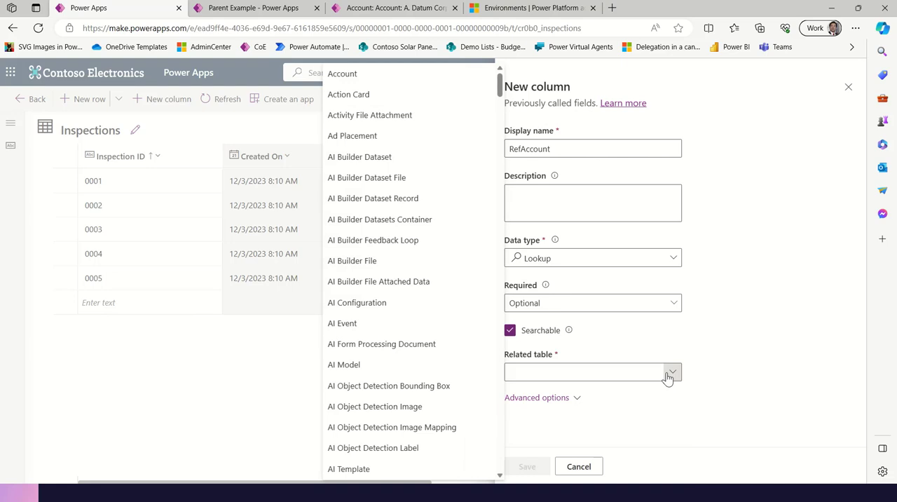
click(386, 79)
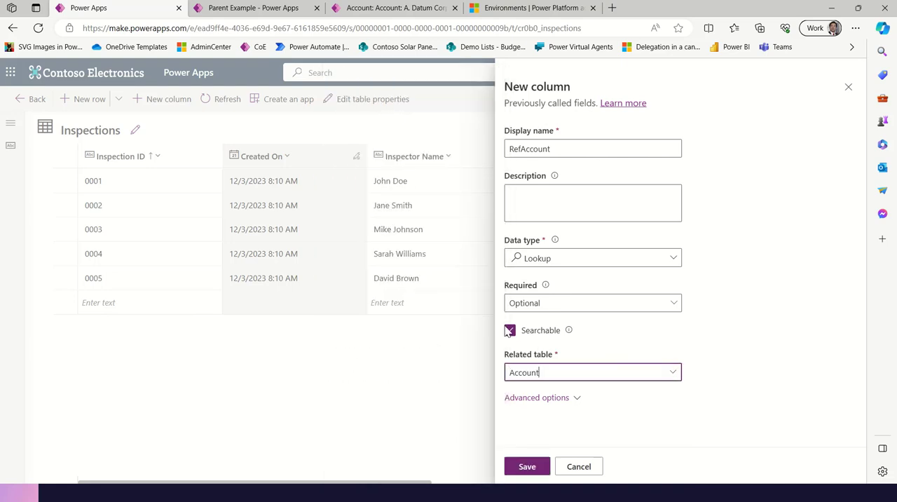
click(527, 468)
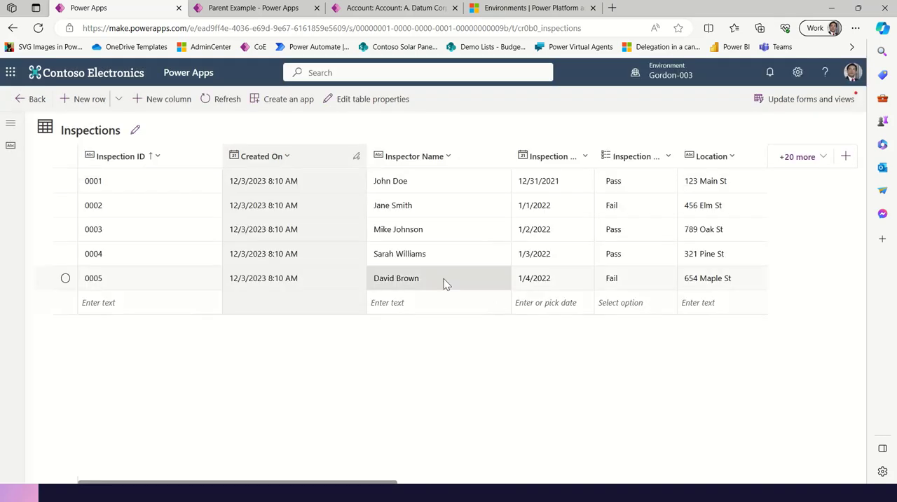
Look for RefAccount in the Inspections table's list of existing columns and leave the column selection unsaved
click(815, 166)
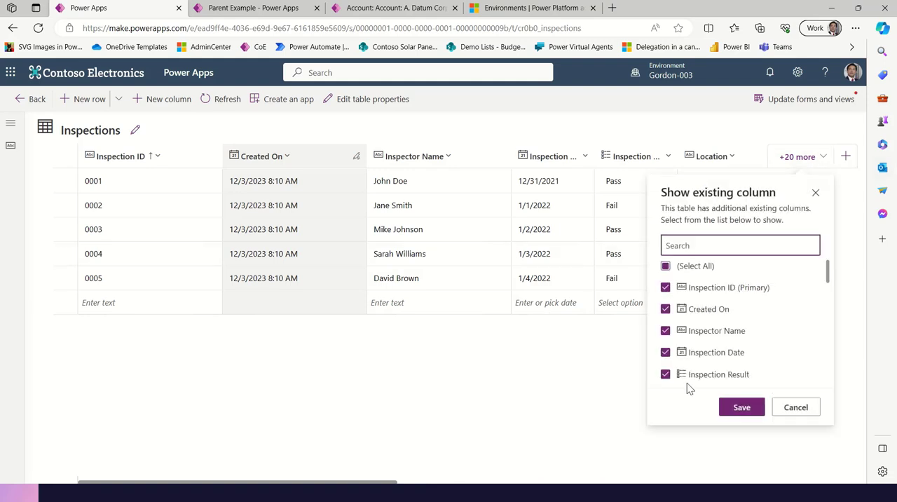
scroll(742, 347, down, 5)
scroll(742, 350, down, 2)
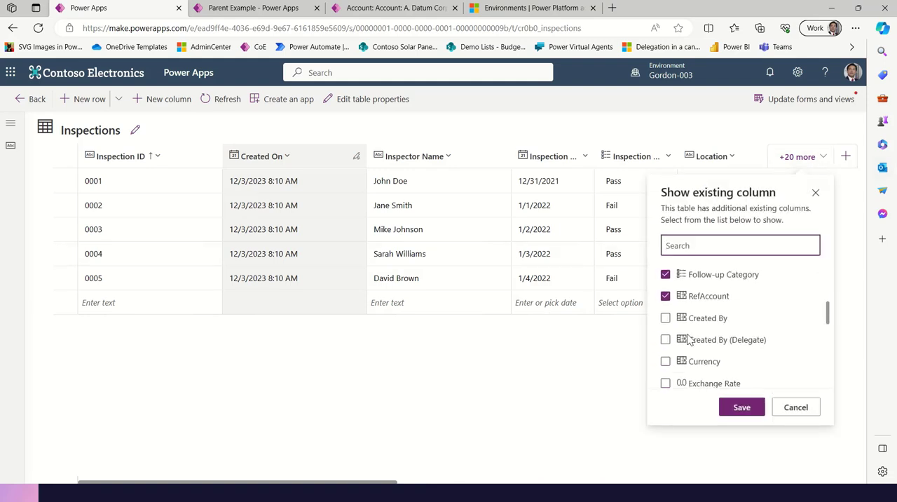
click(795, 407)
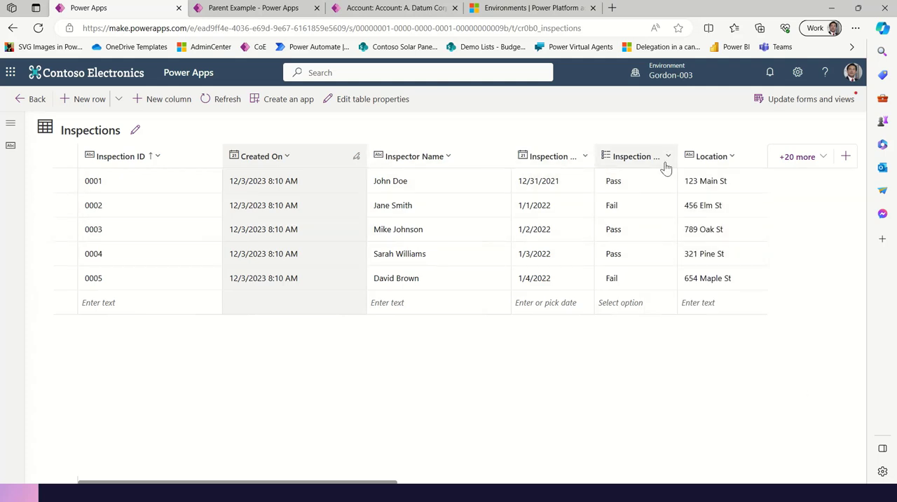
Hide the Location, Car Make, Car Model, Created On and Inspector Name columns in the Inspections table view
click(734, 158)
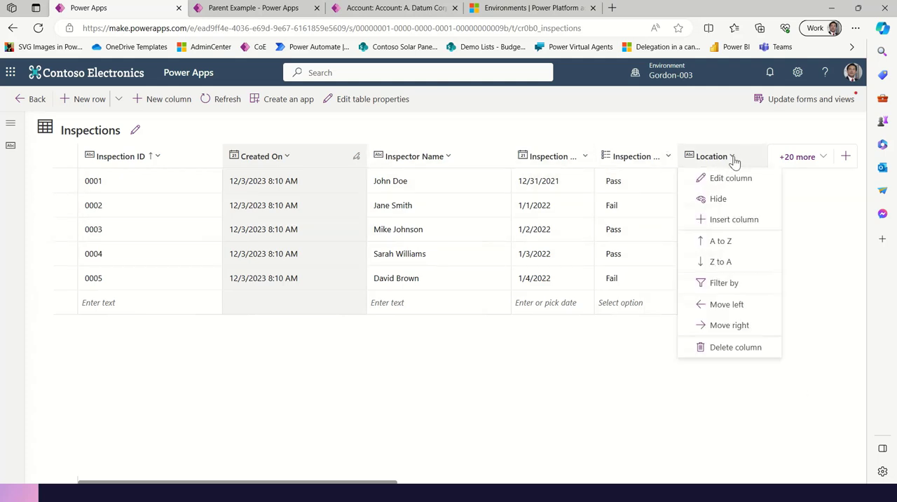
click(727, 202)
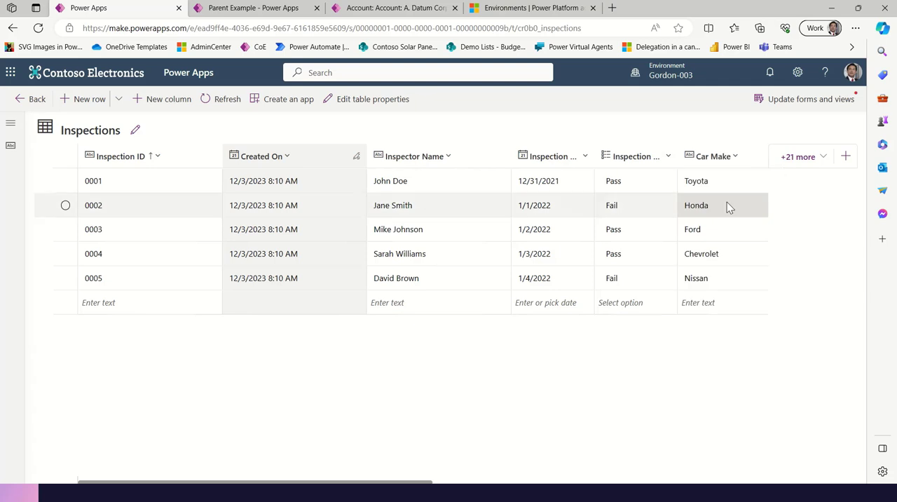
click(735, 158)
click(734, 159)
click(736, 159)
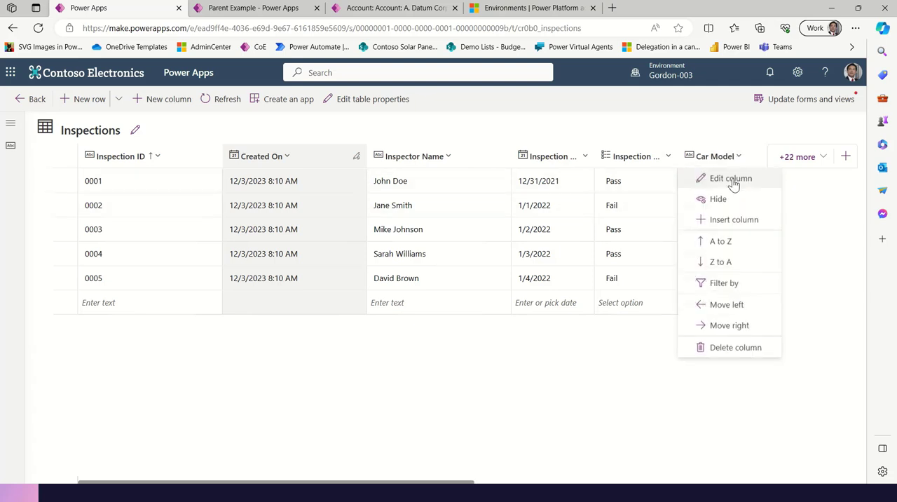
click(729, 201)
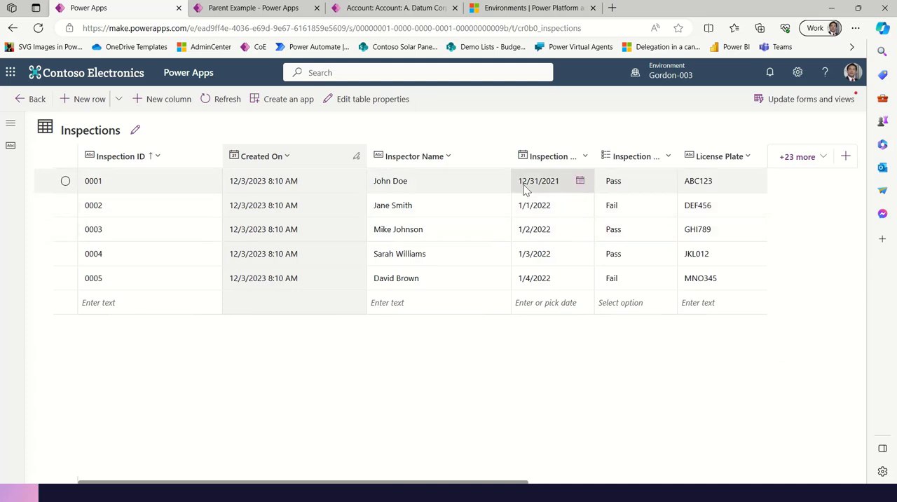
click(281, 160)
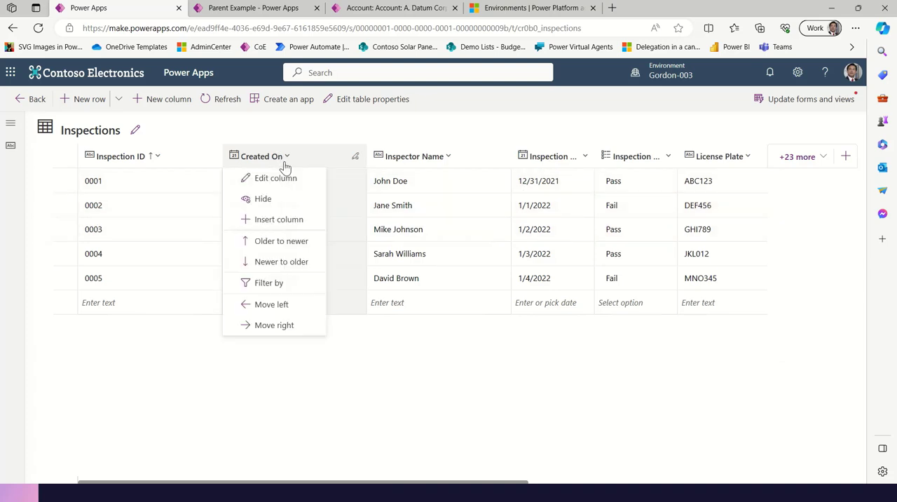
click(290, 203)
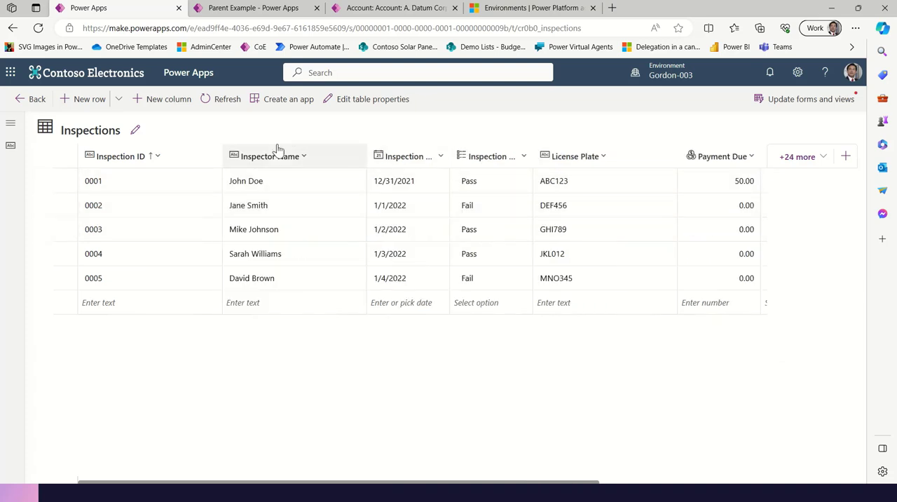
click(302, 158)
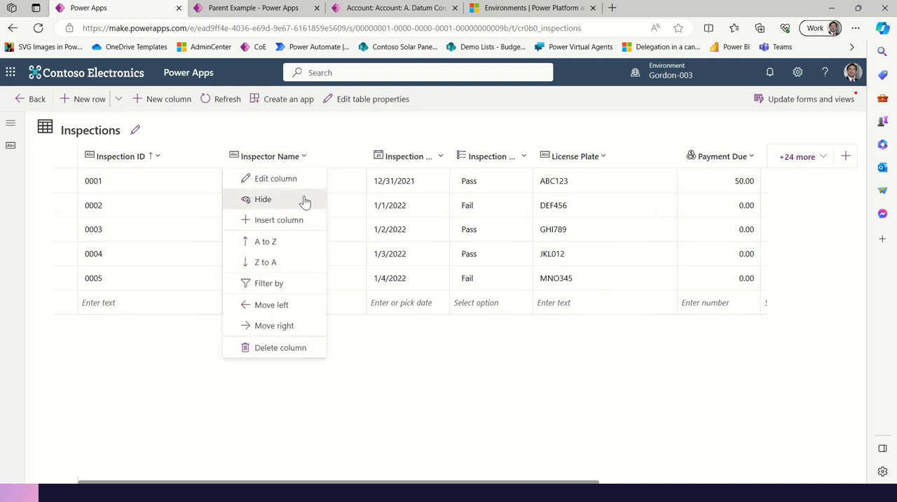
click(304, 200)
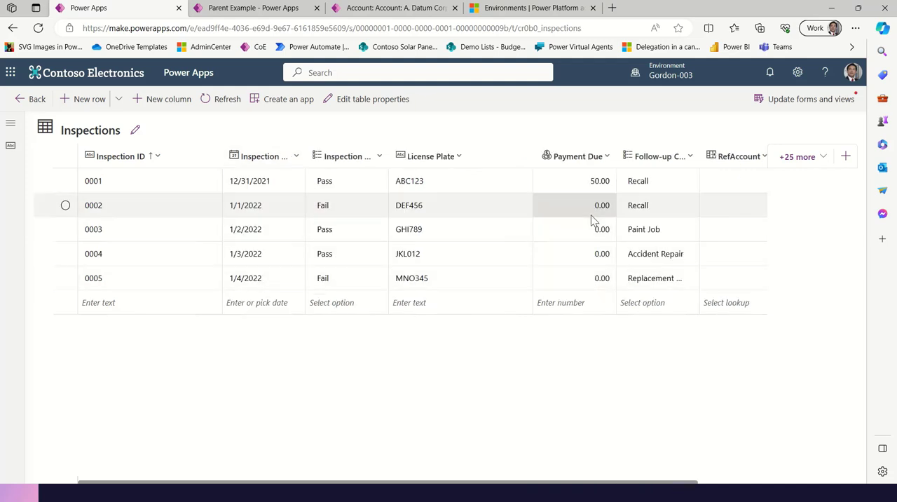
Fill RefAccount for the five inspections in row order: A. Datum Corporation, Alpine Ski House, Alpine Ski House, Contoso Pharmaceuticals, City Power & Light
click(731, 189)
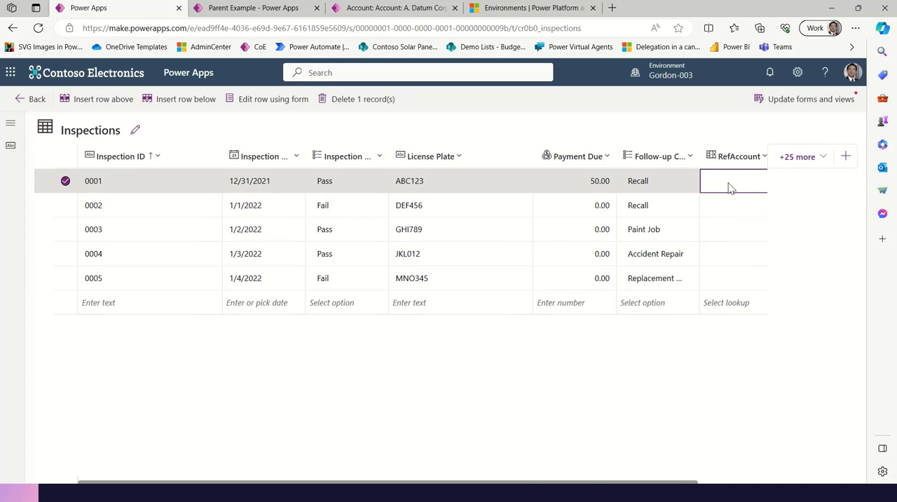
click(729, 184)
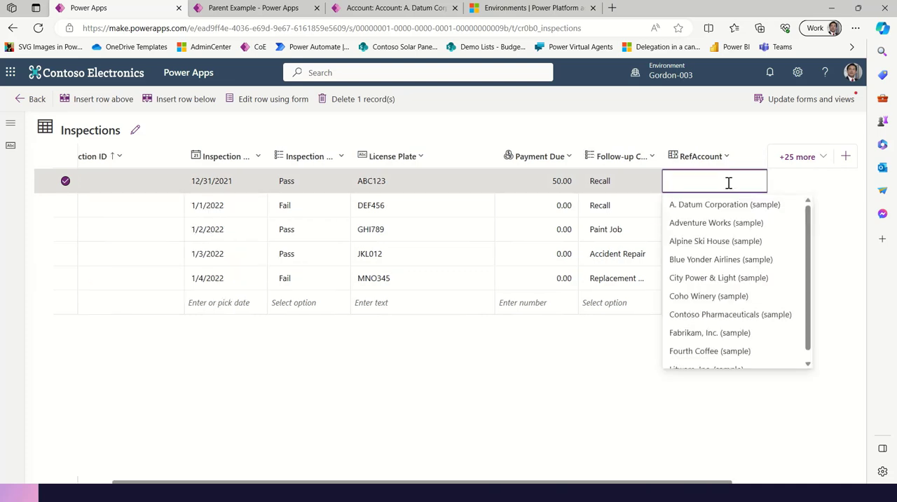
click(721, 205)
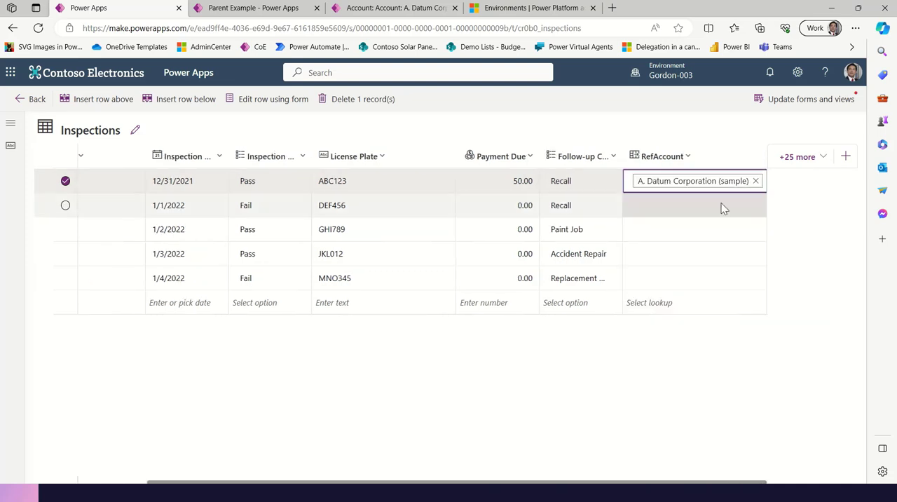
click(701, 209)
click(694, 265)
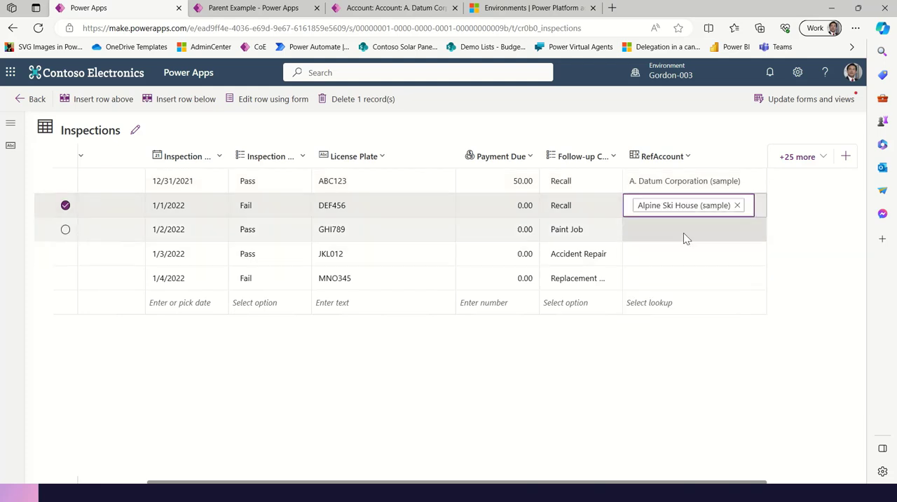
click(691, 232)
click(697, 289)
click(695, 266)
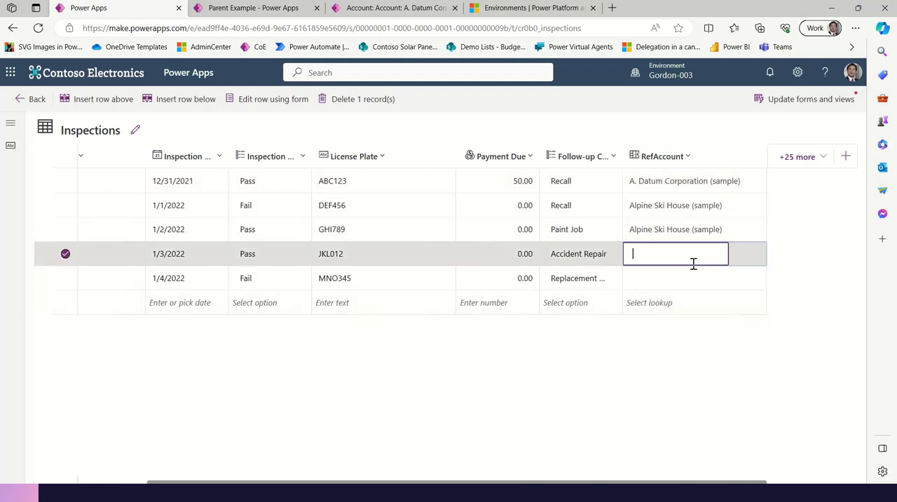
click(666, 385)
click(689, 289)
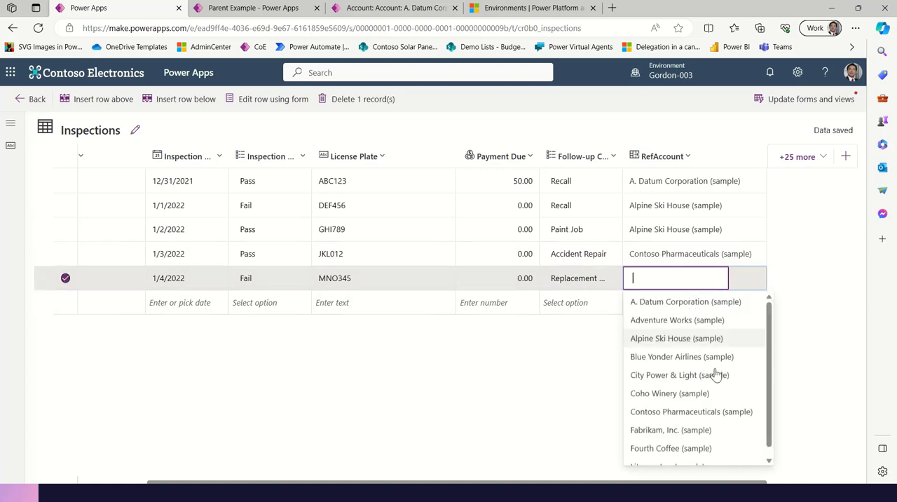
click(717, 372)
click(715, 353)
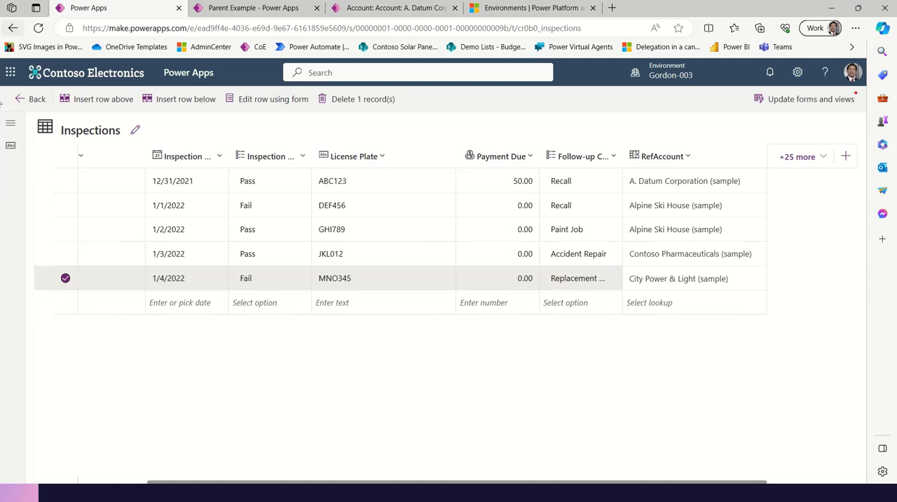
Leave the Inspections table with no rows selected and return to the A. Datum Corporation (sample) record in the Parent Example app
click(65, 256)
click(66, 255)
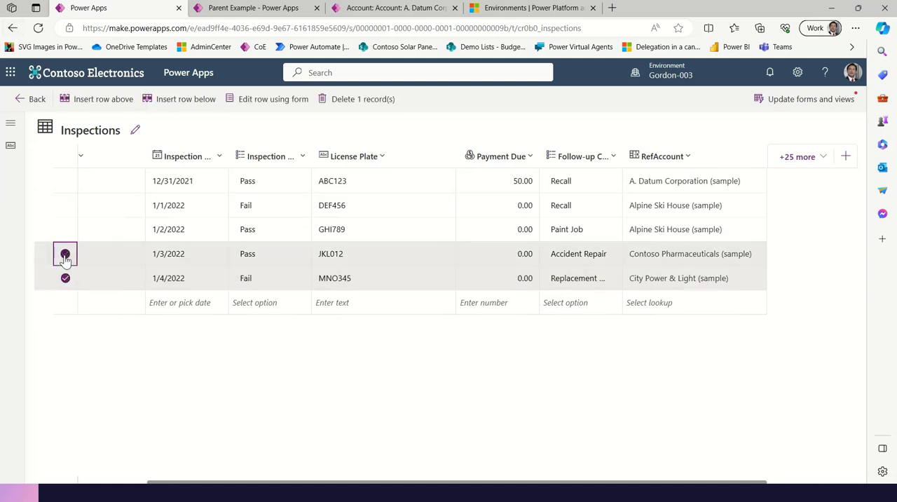
click(65, 278)
click(28, 100)
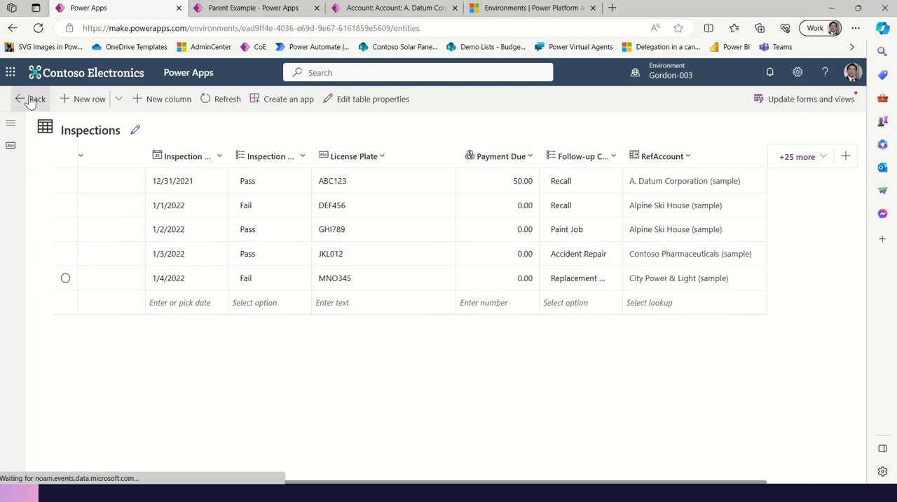
click(393, 7)
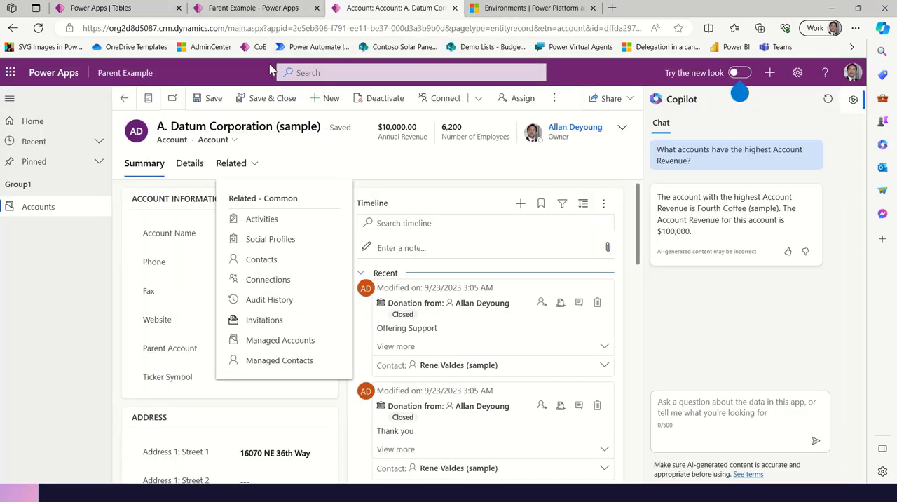
View the related Inspections of the reloaded A. Datum Corporation (sample) record and return to the Power Apps maker's Tables list
click(38, 28)
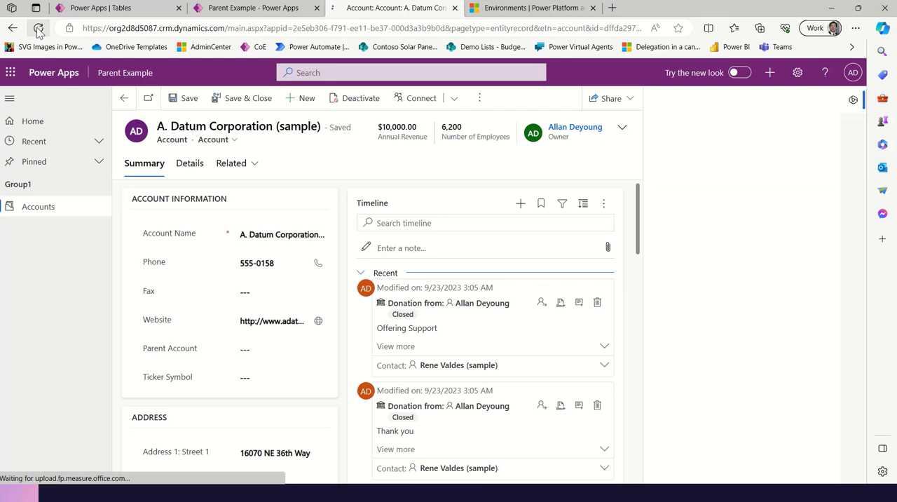
click(37, 29)
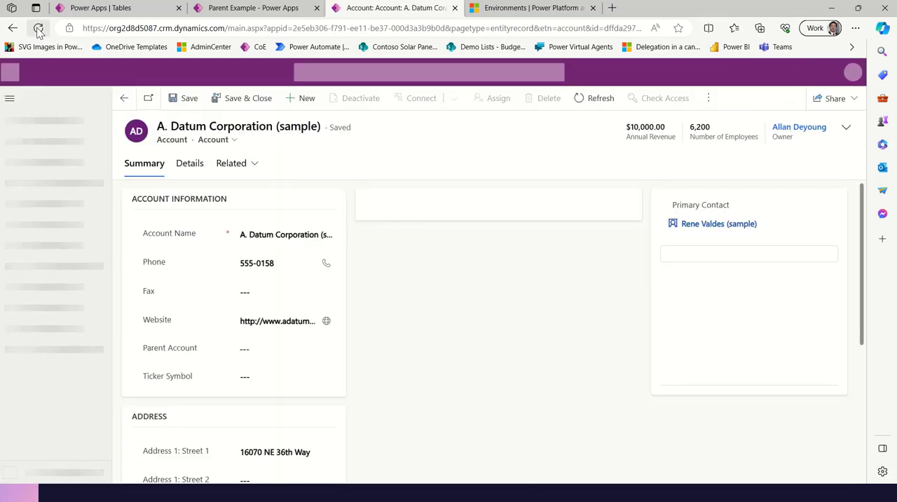
click(255, 164)
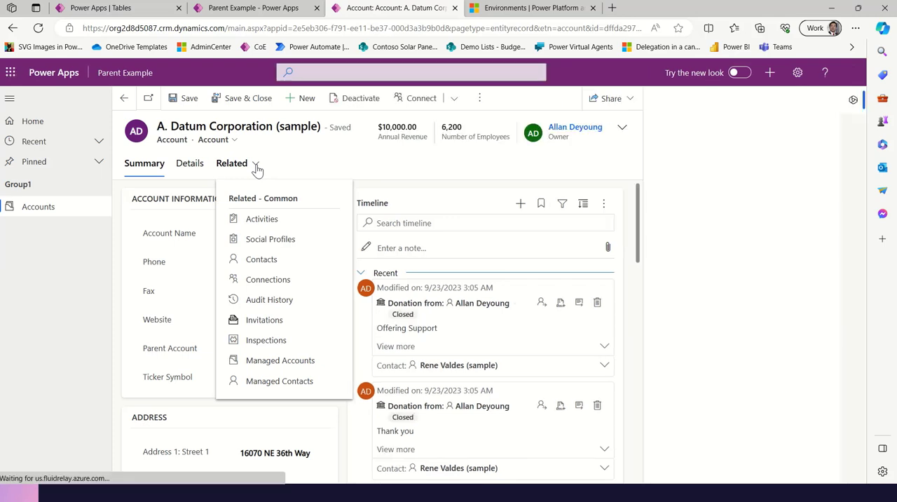
click(279, 340)
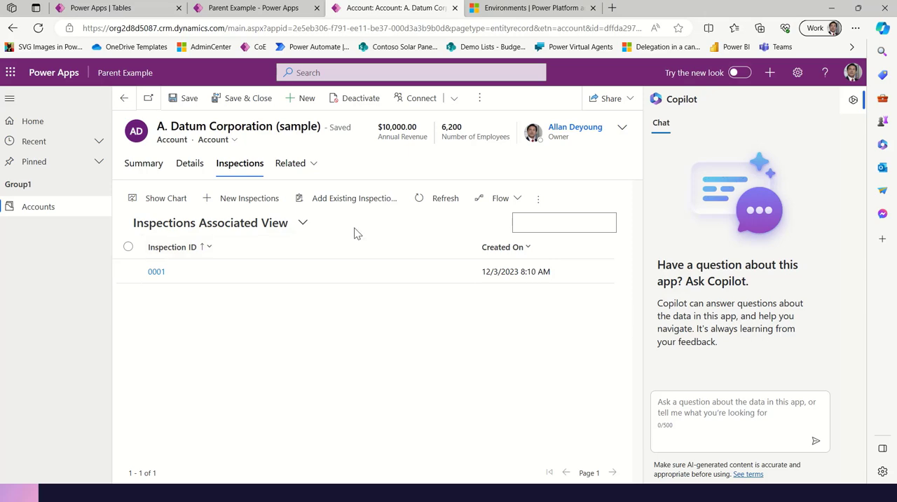
click(109, 9)
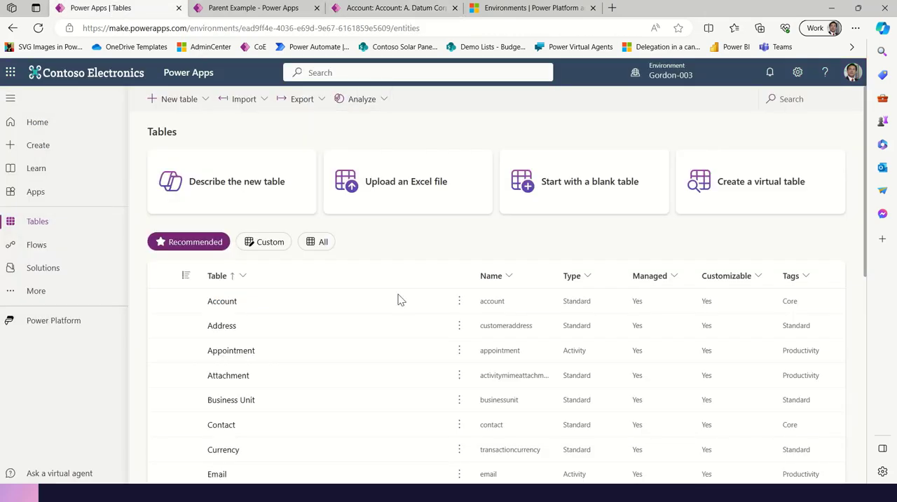
scroll(234, 342, down, 5)
click(184, 216)
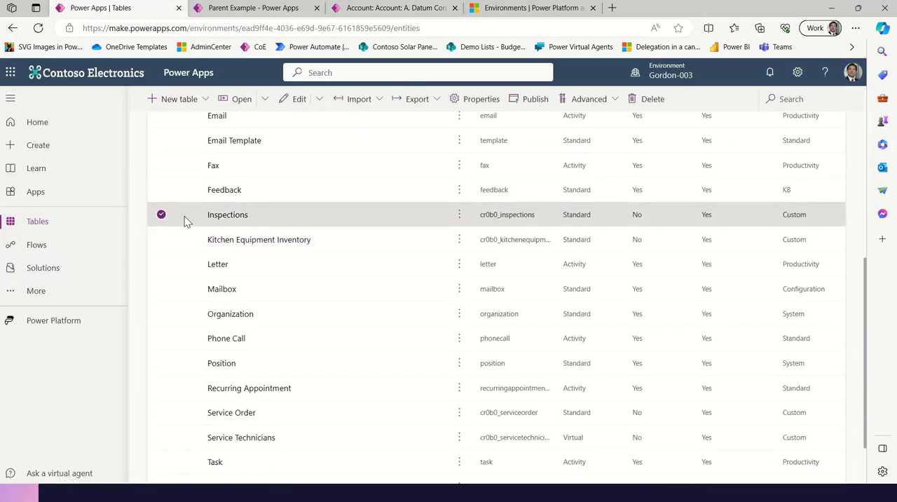
click(296, 111)
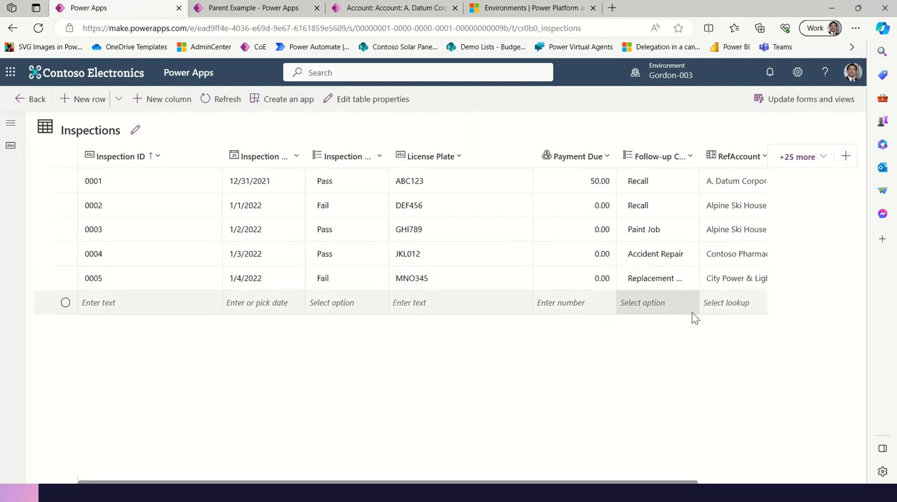
click(38, 101)
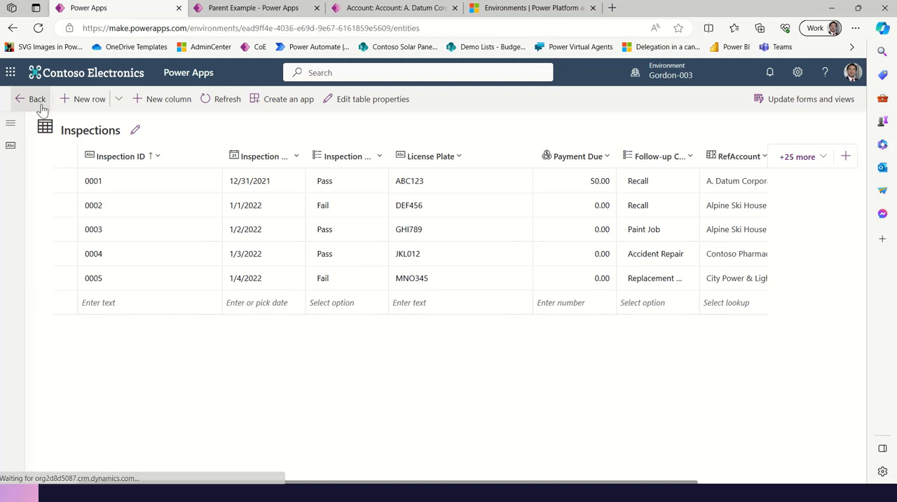
Open the Inspections table's overview page from the Tables list
scroll(255, 362, down, 3)
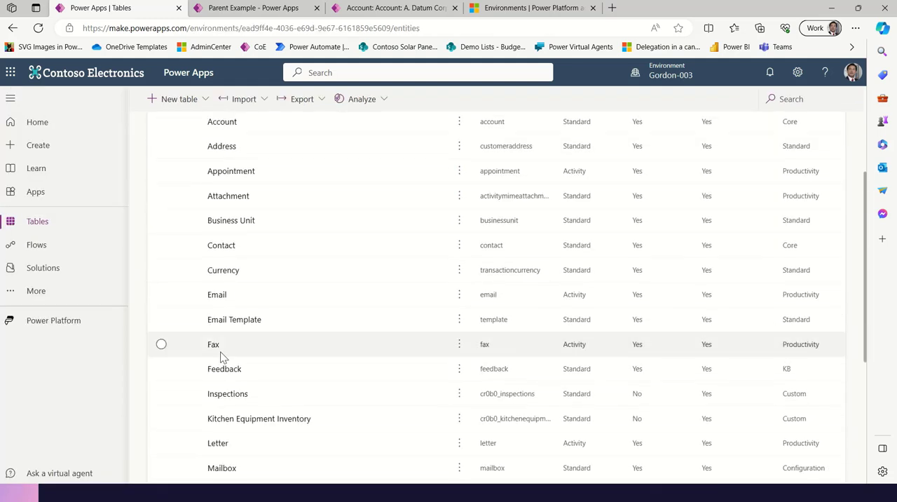
click(212, 280)
click(212, 279)
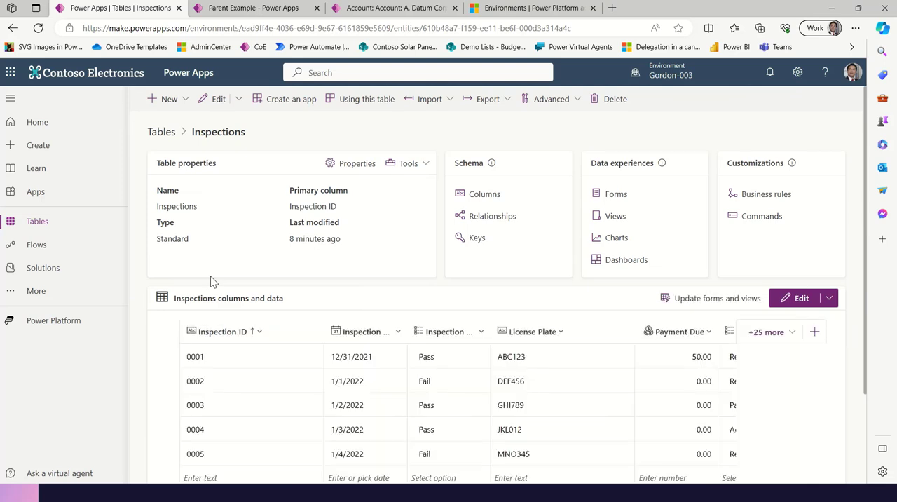
Start updating the Inspections table's forms and views and select all columns to add, from Inspection ID through RefAccount
click(713, 304)
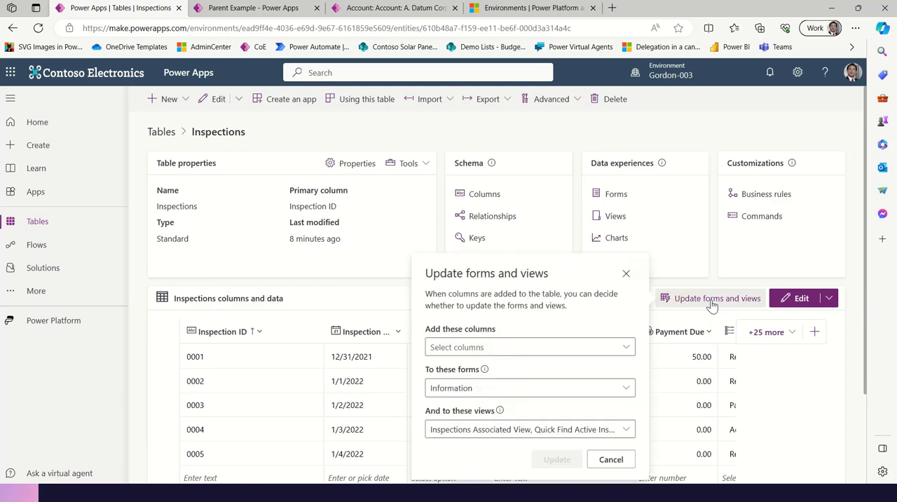
click(625, 348)
click(437, 183)
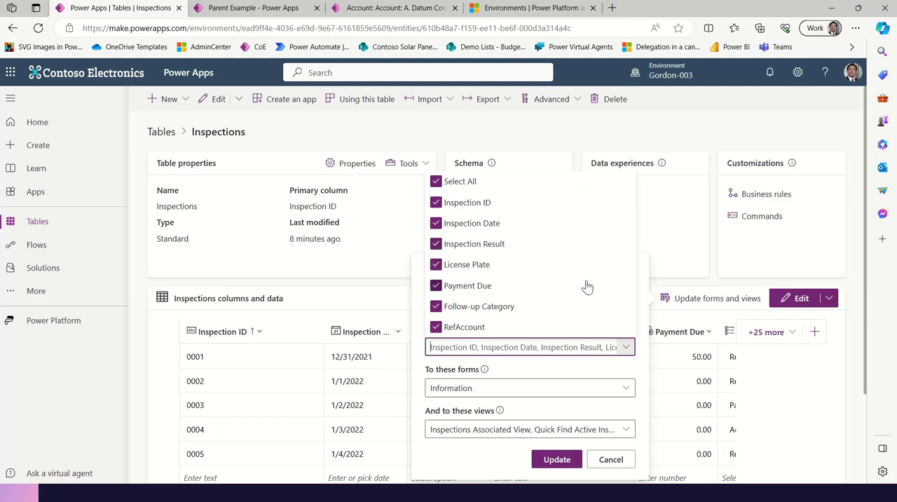
click(571, 373)
Apply the column update to the Main and Quick View Information forms and the preselected views, and return to the Tables list
click(626, 390)
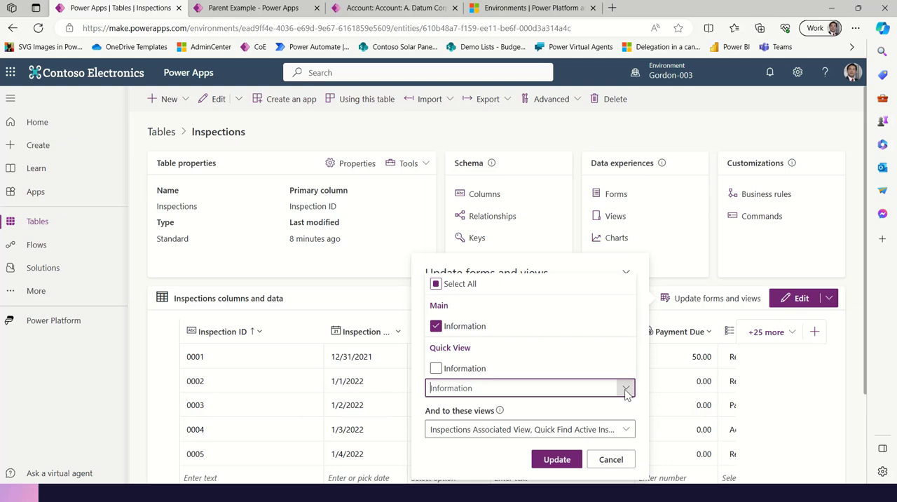
click(436, 368)
click(626, 429)
click(626, 429)
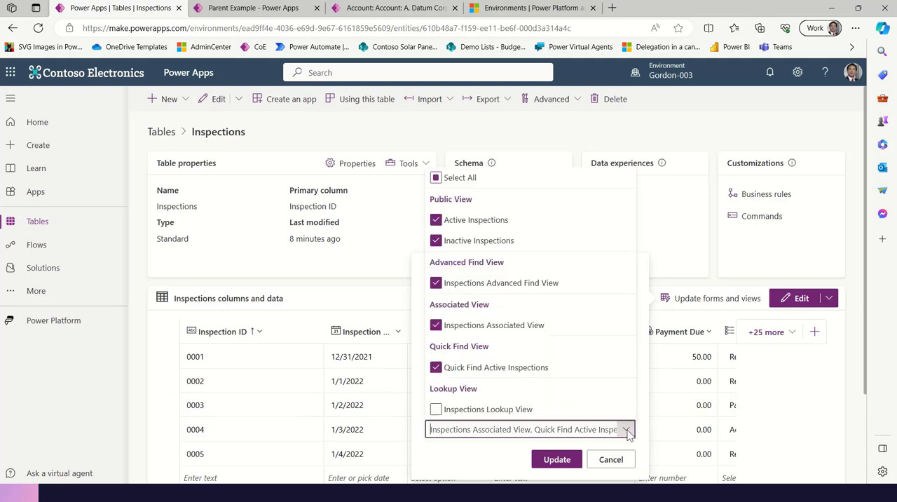
click(549, 461)
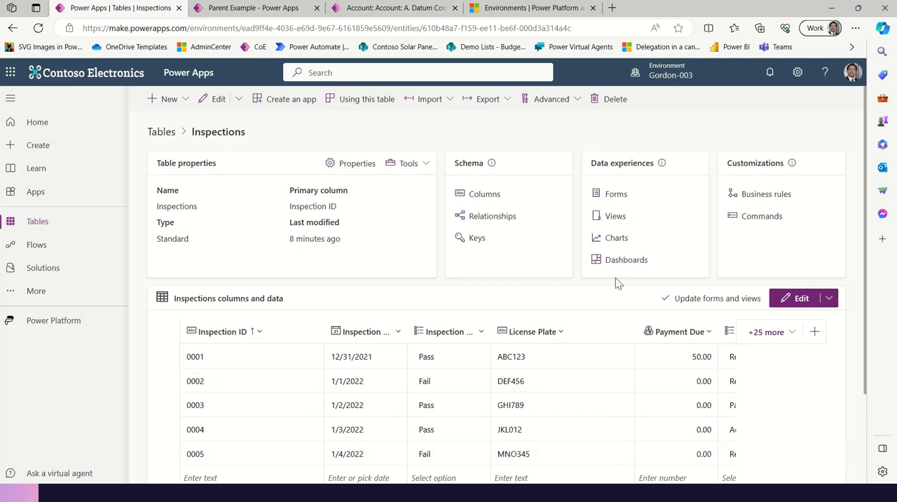
click(55, 223)
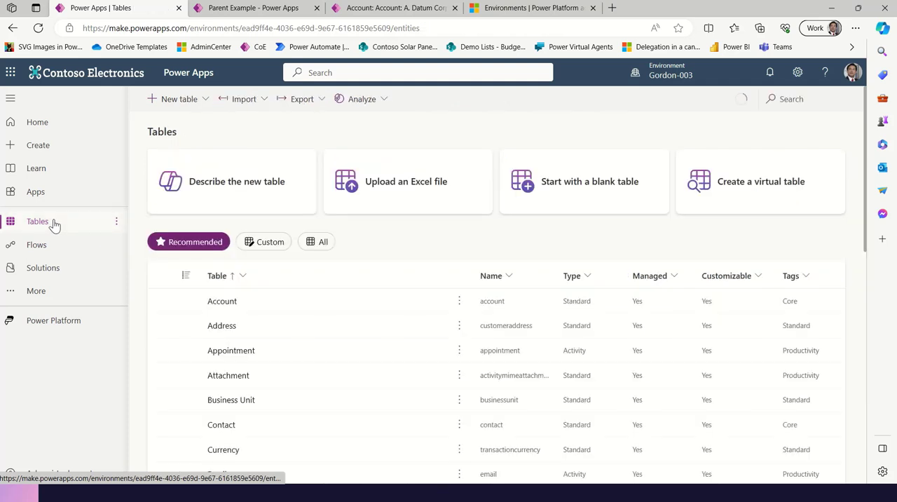